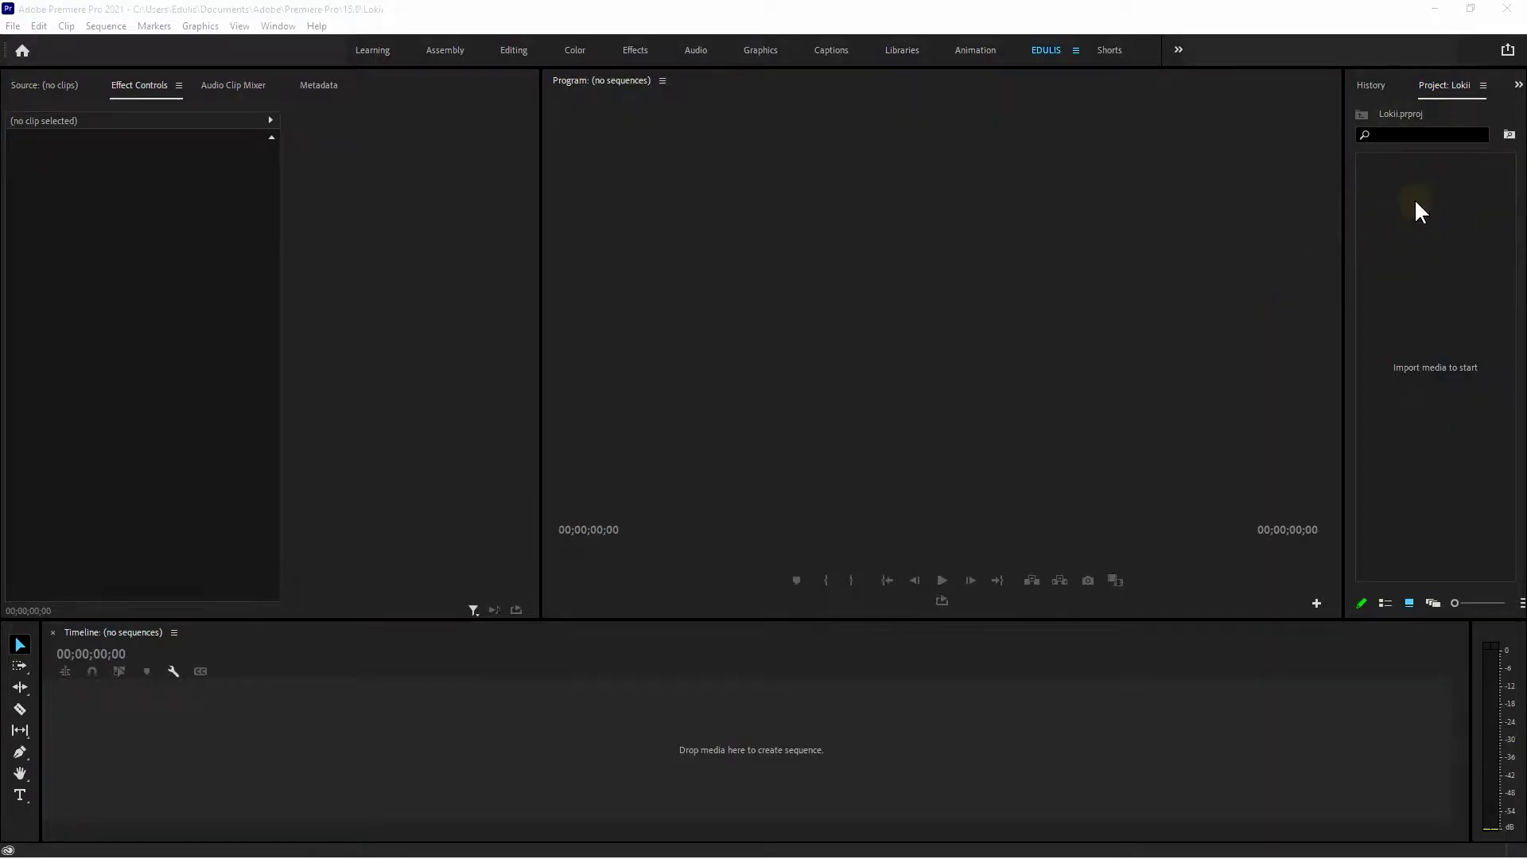
# Create a new sequence from the HDV 720p30 preset via New Item > Sequence.
pyautogui.rightClick(1416, 205)
pyautogui.moveTo(1393, 268)
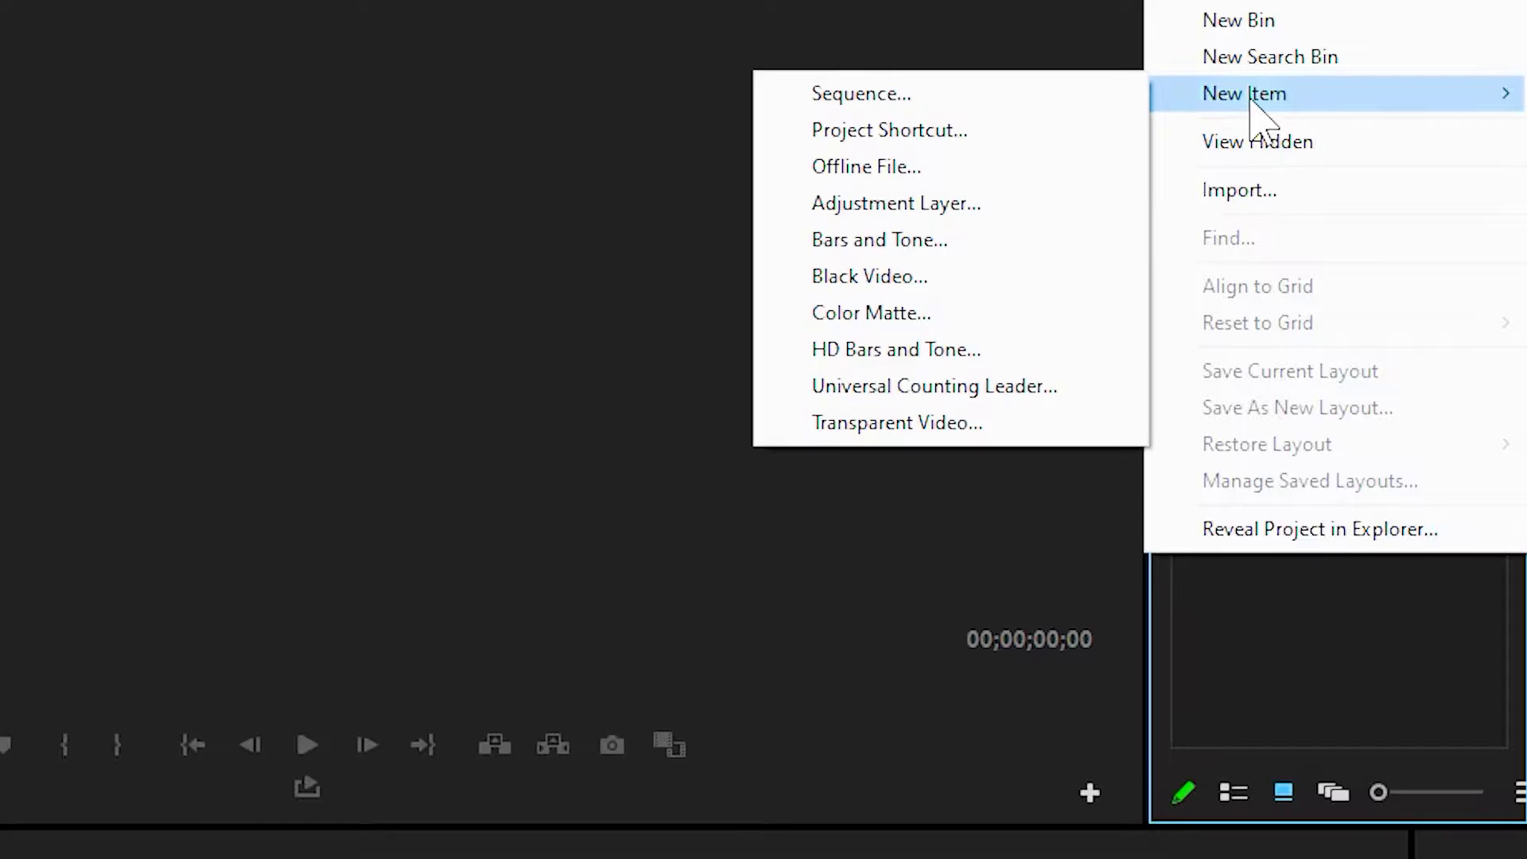
pyautogui.click(882, 95)
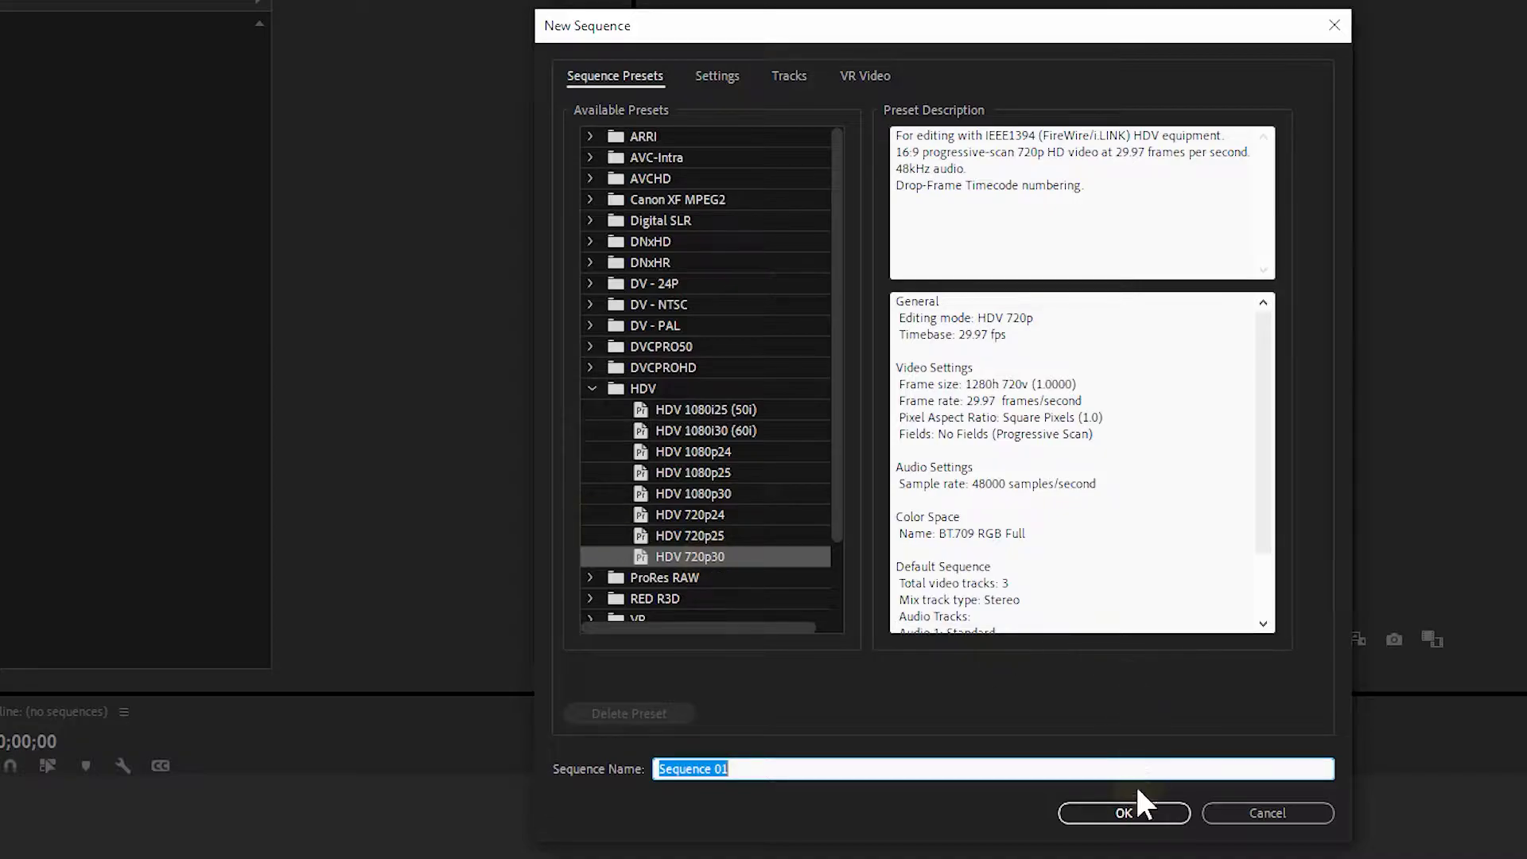
pyautogui.click(1112, 812)
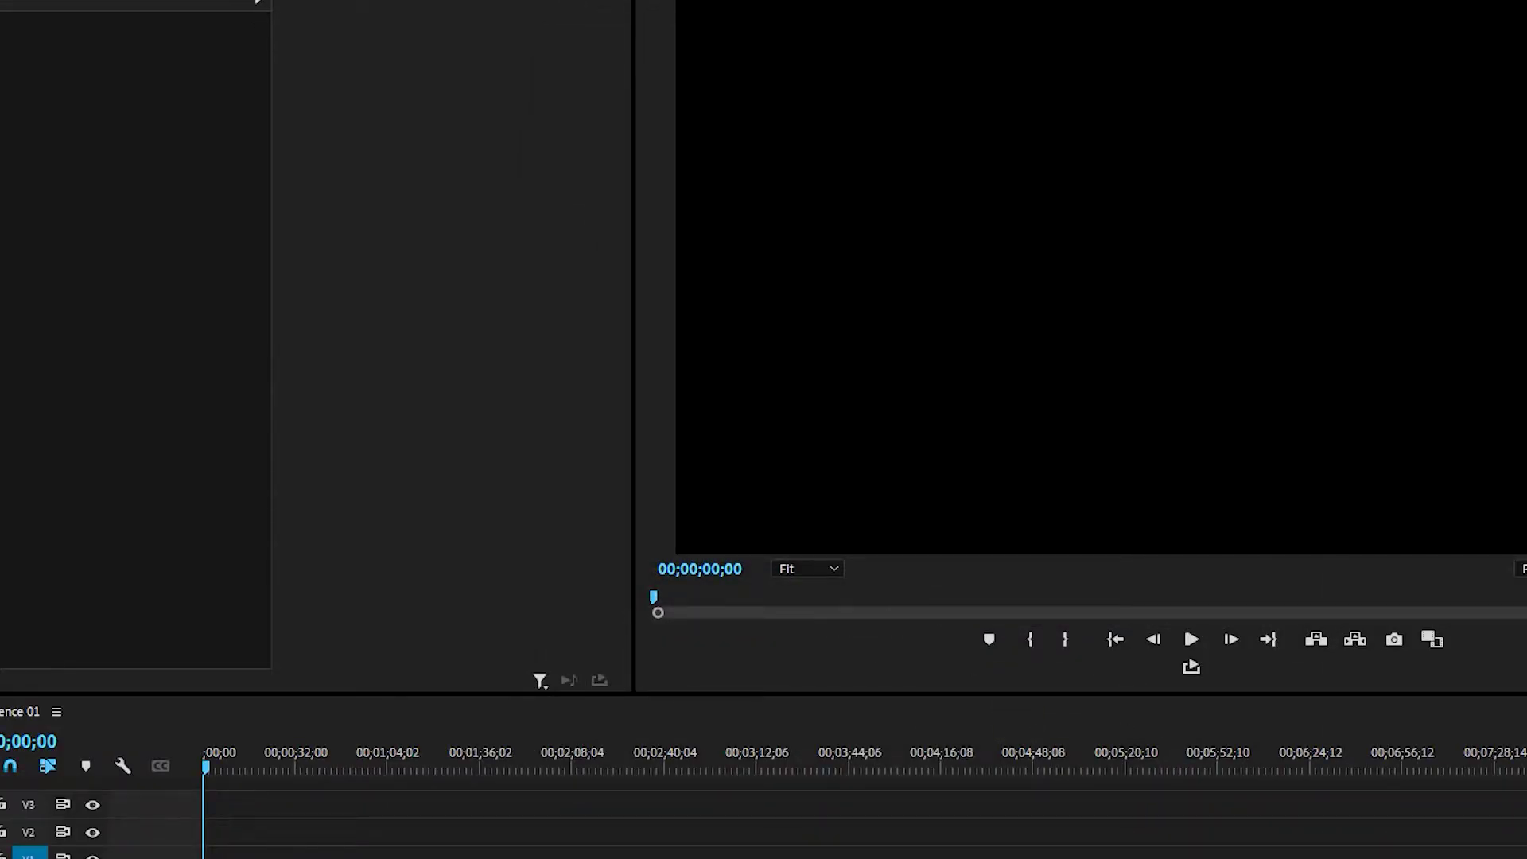
# Type the title LOKI in the Program monitor and select all its letters.
pyautogui.click(888, 211)
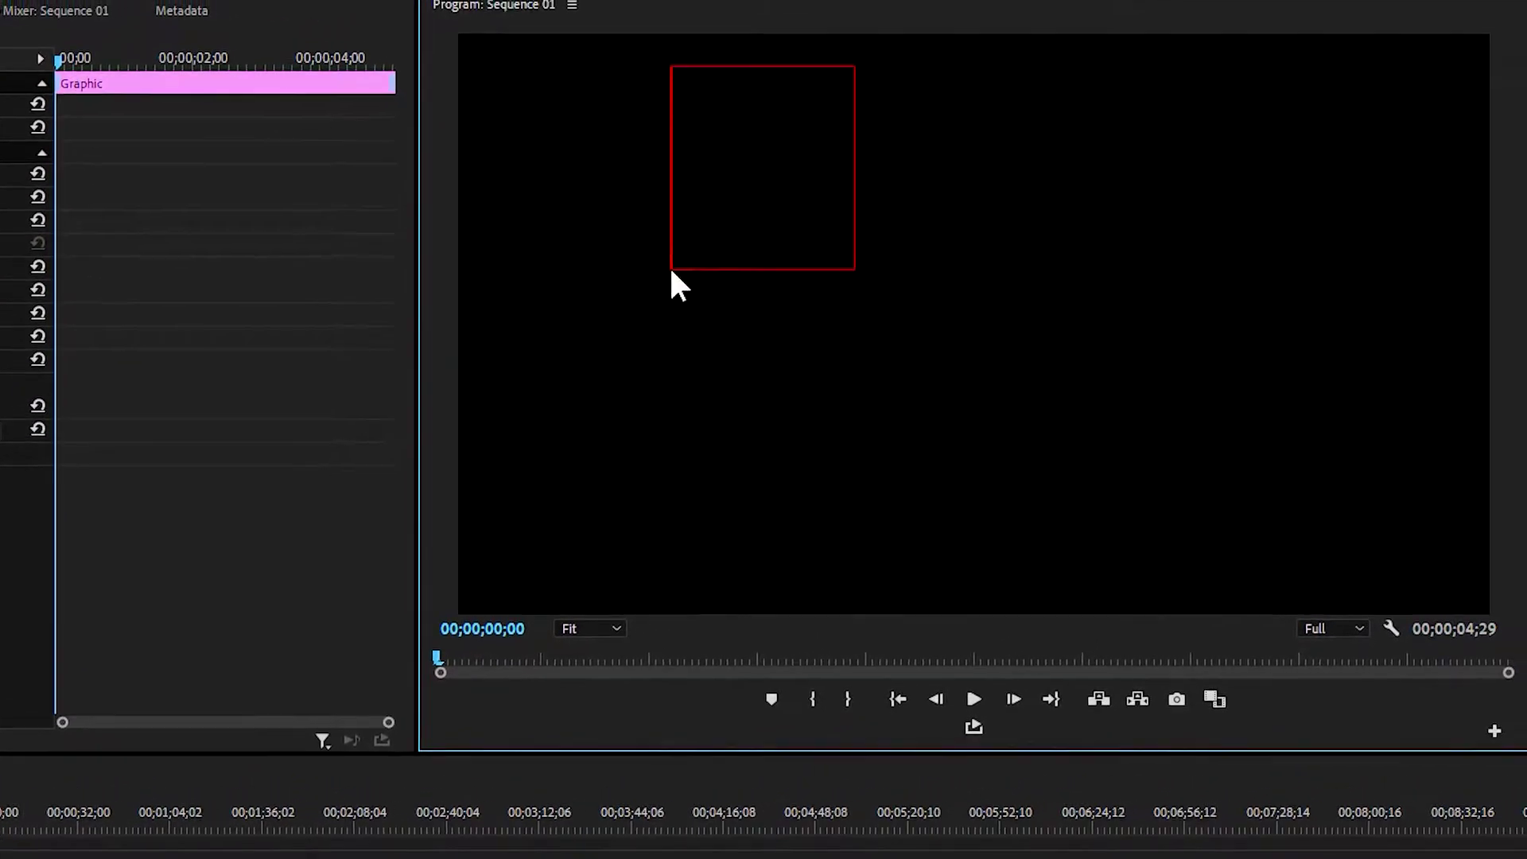
pyautogui.write('LOKI')
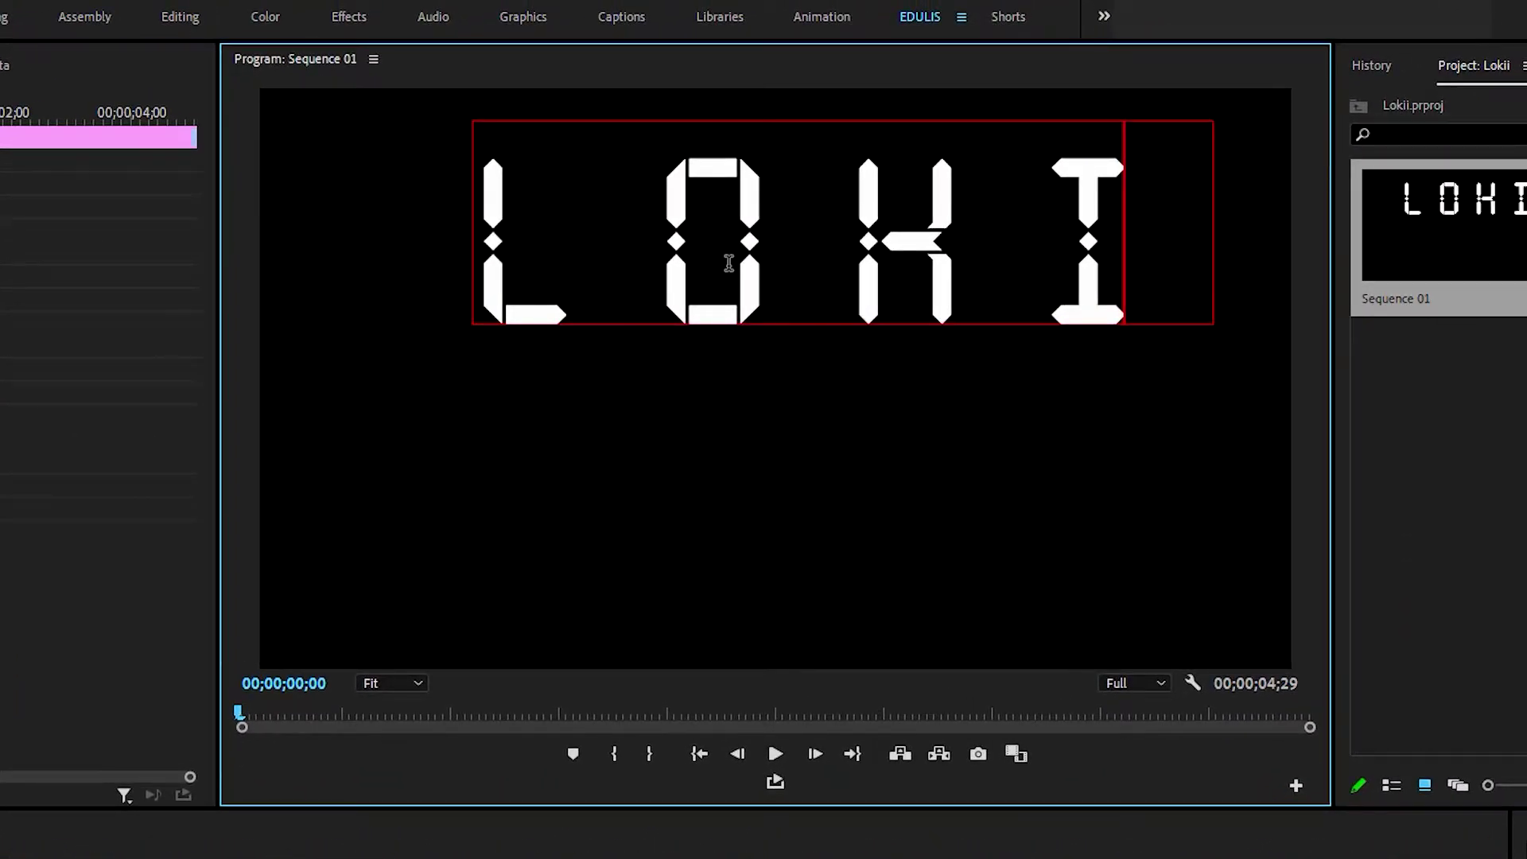
pyautogui.hotkey('ctrl', 'a')
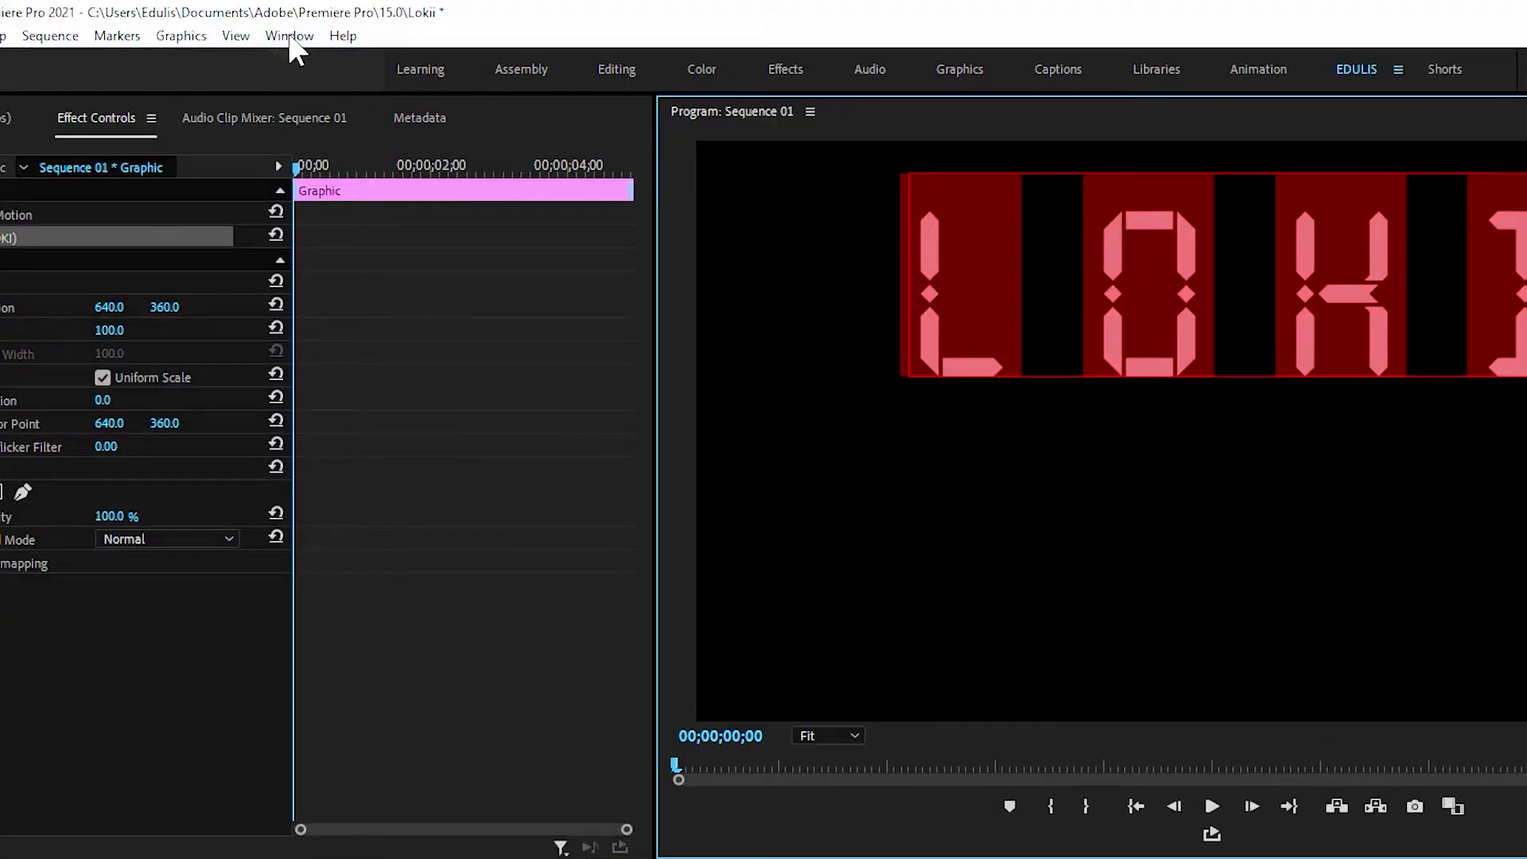
# In Essential Graphics, set the LOKI text to the Hubhead font at size 253.
pyautogui.click(289, 37)
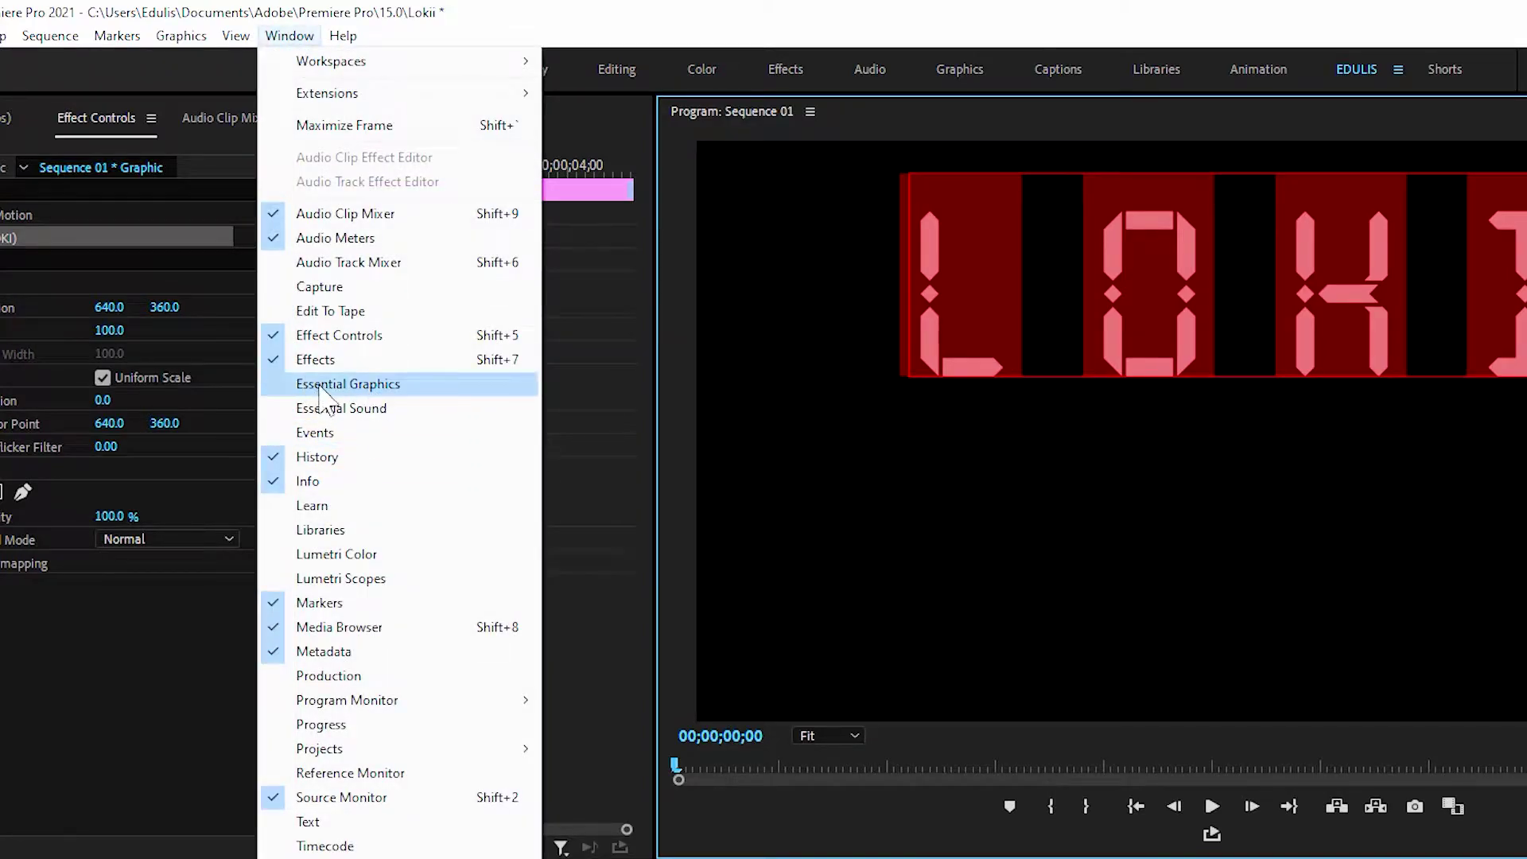
pyautogui.click(271, 386)
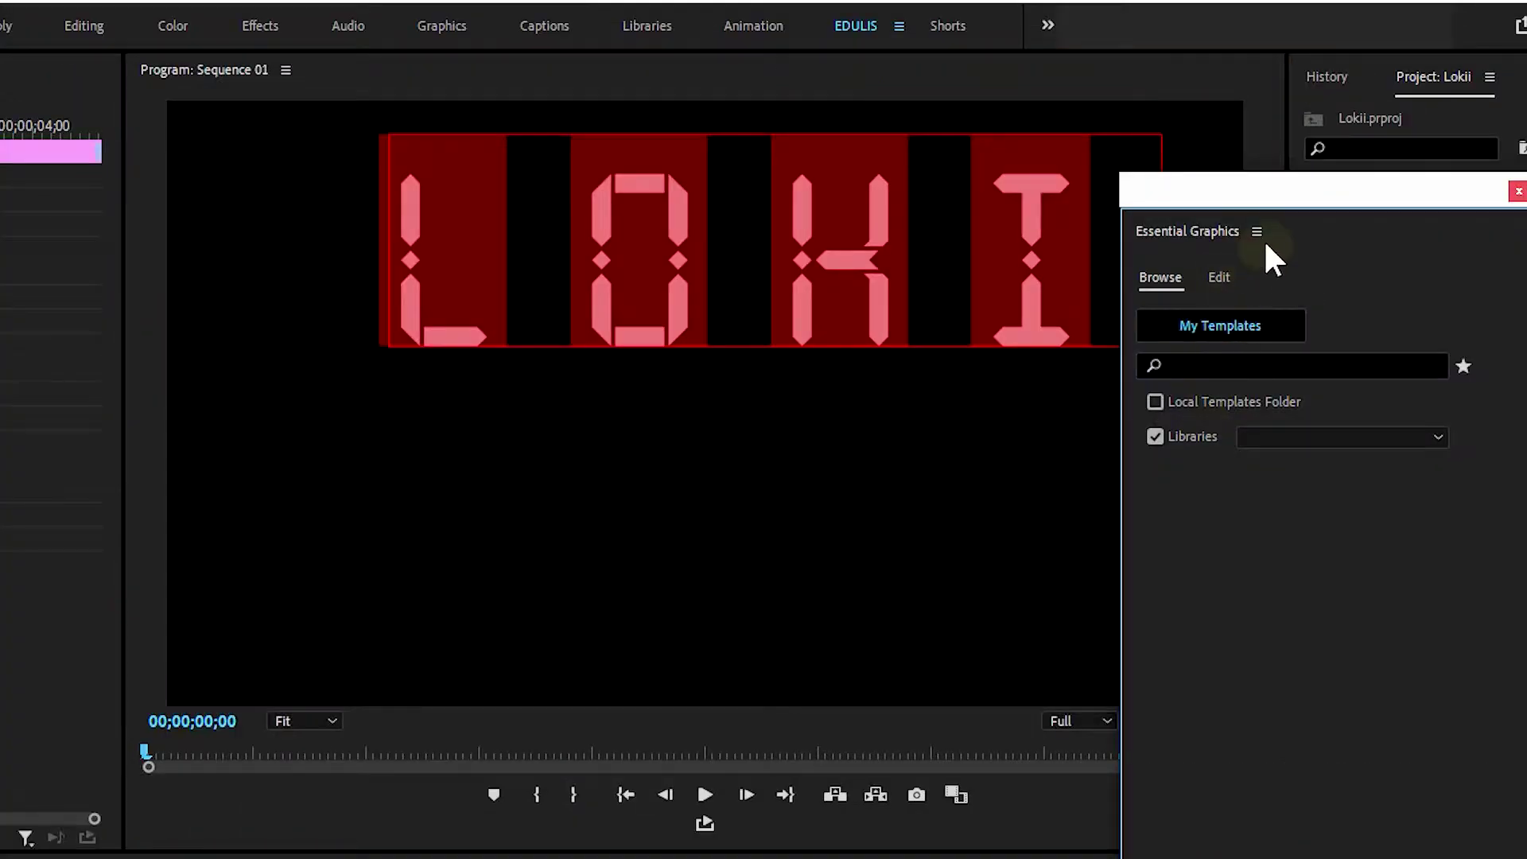
pyautogui.click(1218, 278)
pyautogui.moveTo(1333, 202); pyautogui.dragTo(1371, 196)
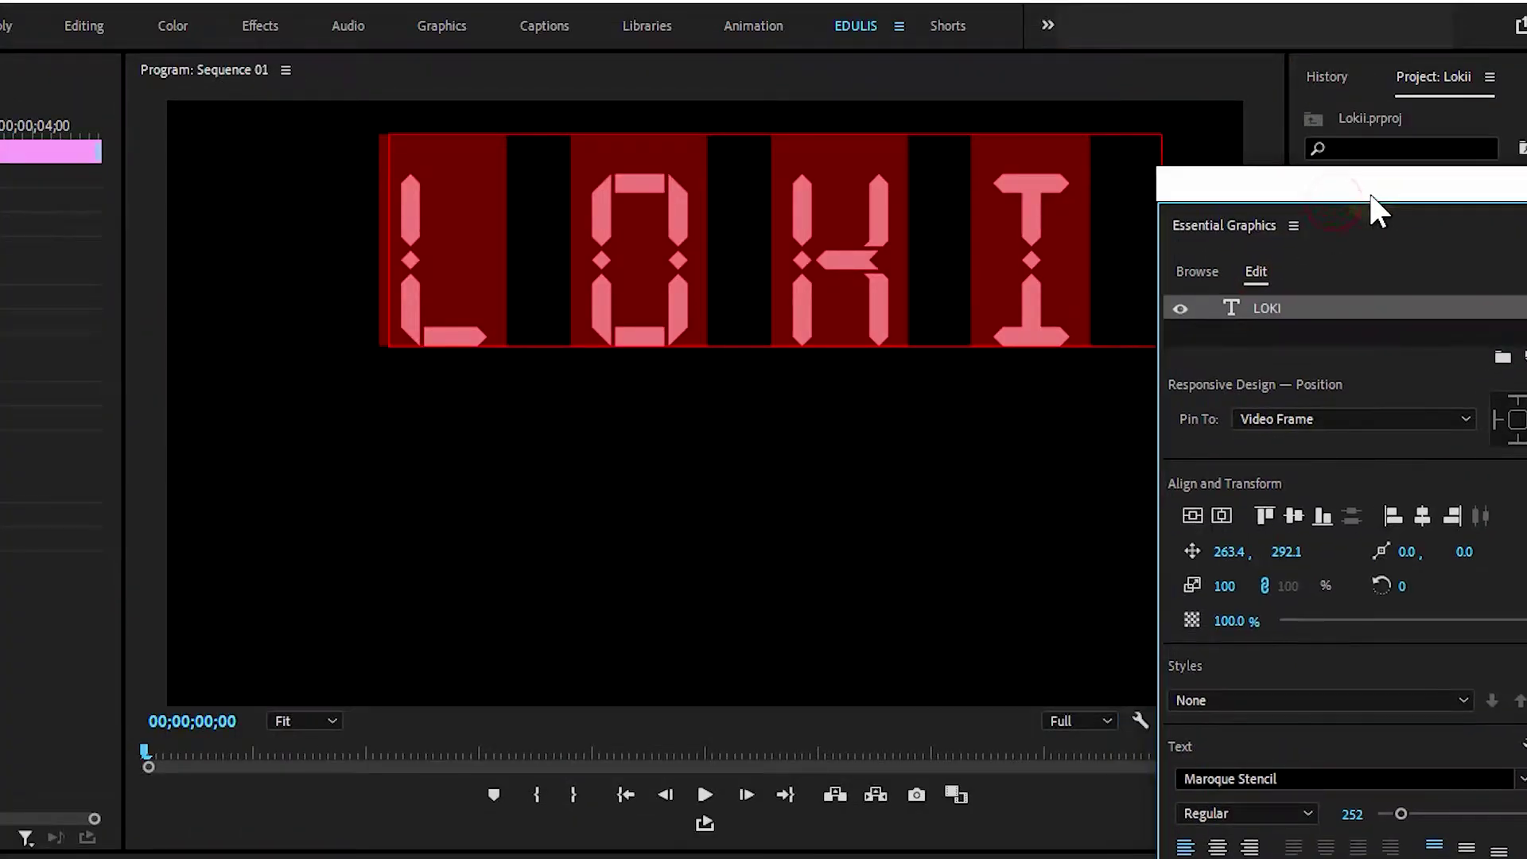
pyautogui.click(1286, 779)
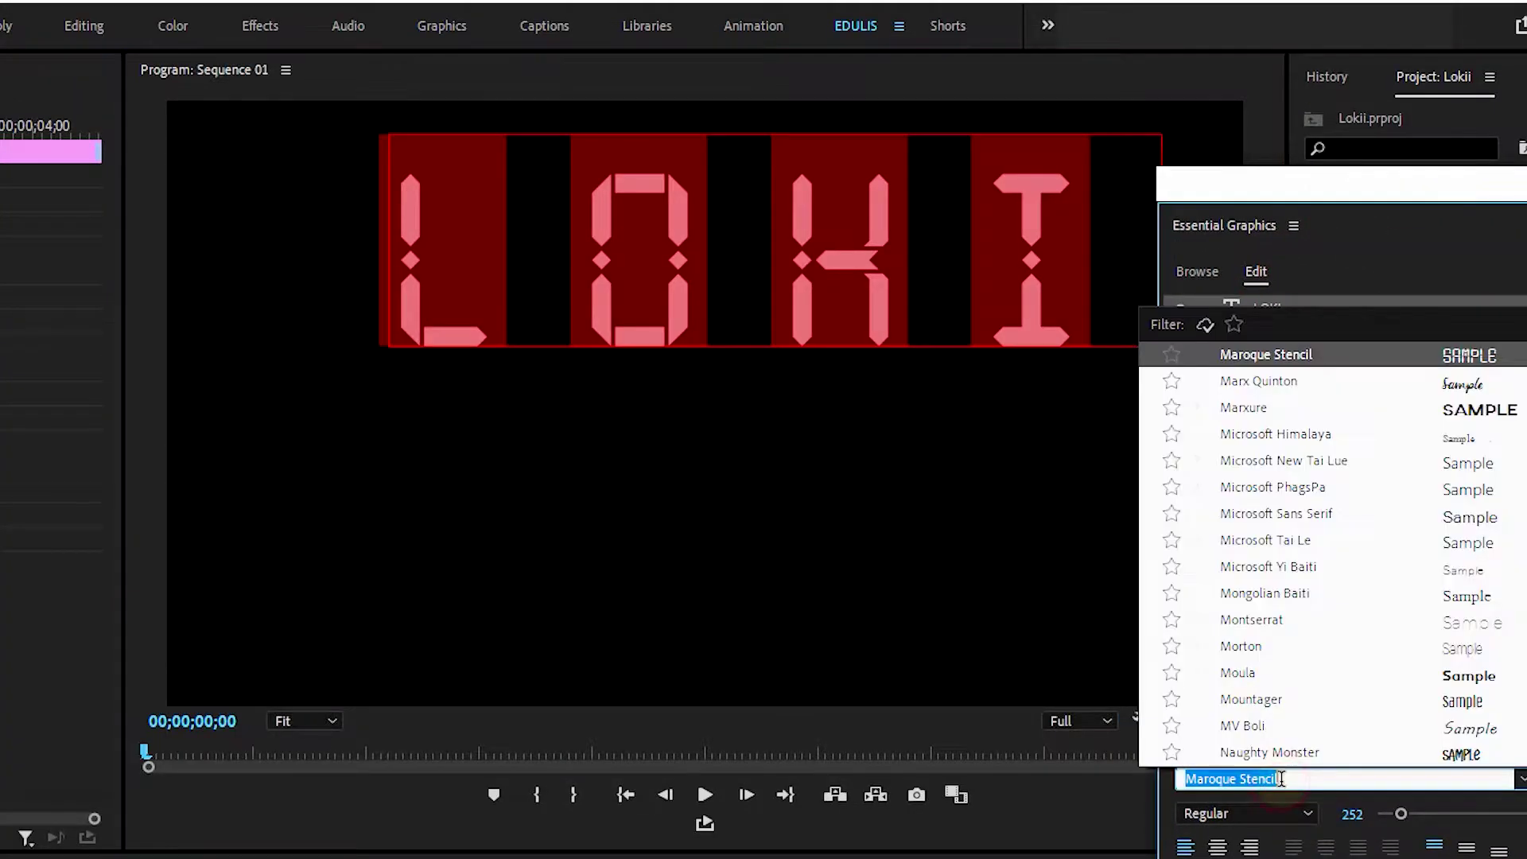
pyautogui.write('hub')
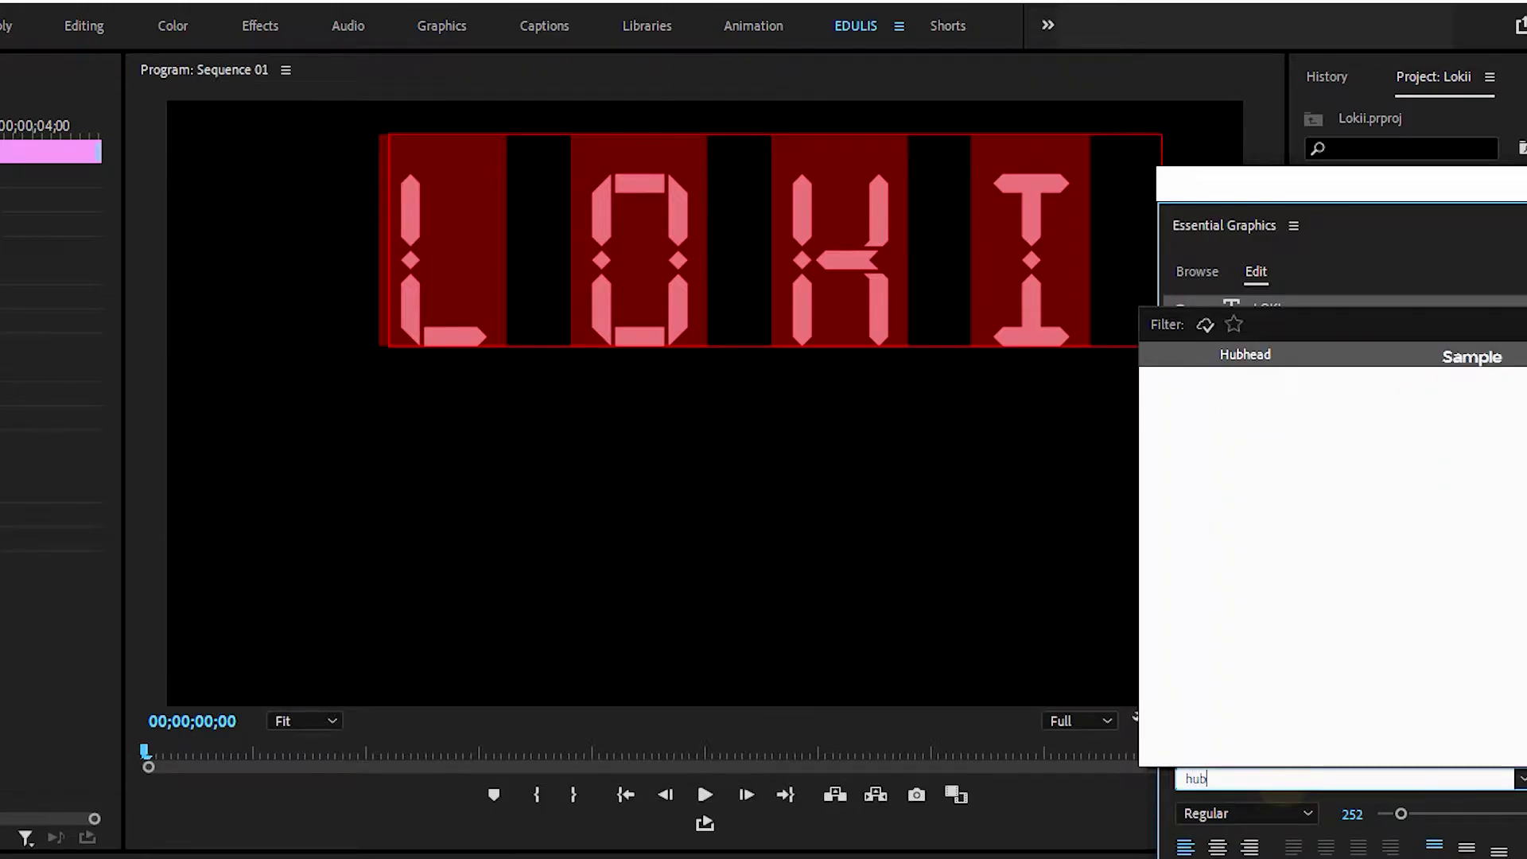
pyautogui.click(1240, 354)
pyautogui.moveTo(1346, 813)
pyautogui.mouseDown()
pyautogui.moveTo(1362, 813)
pyautogui.moveTo(1348, 813)
pyautogui.mouseUp()
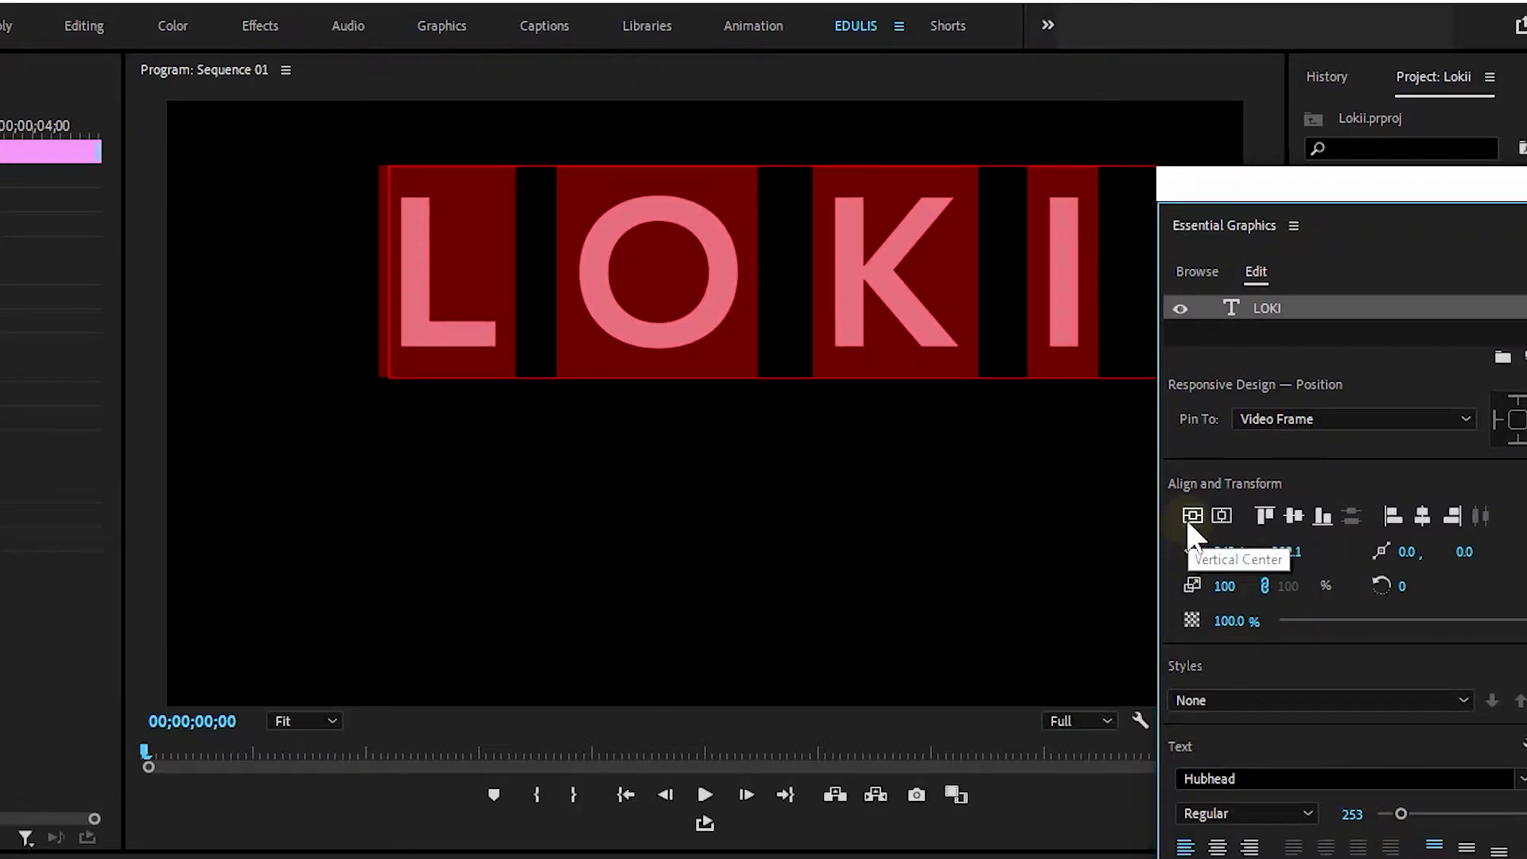
# Centre the title vertically and horizontally, then close the Essential Graphics panel.
pyautogui.click(1190, 518)
pyautogui.click(1221, 516)
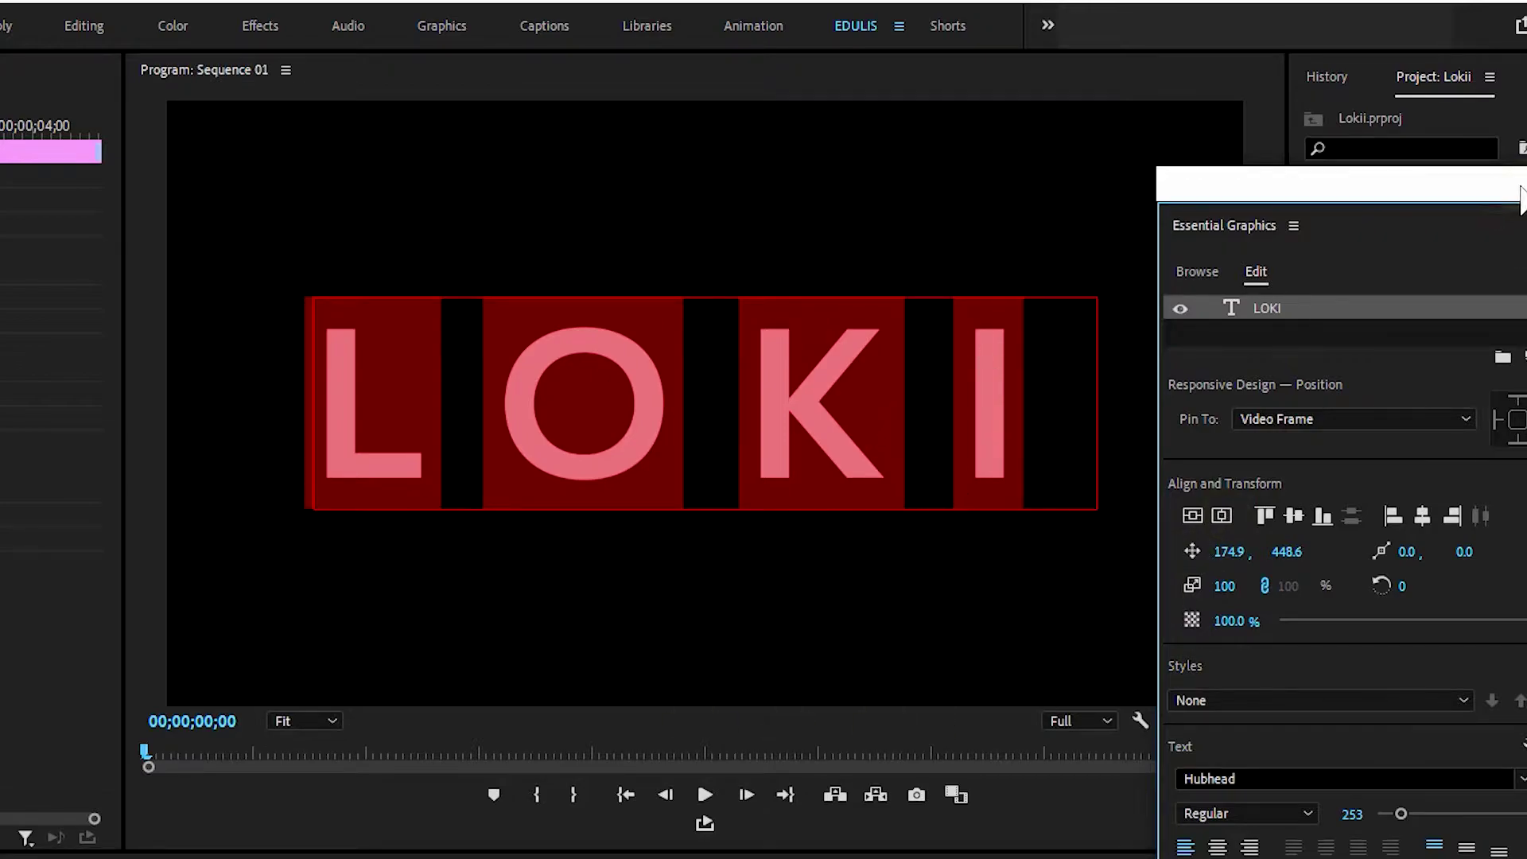
pyautogui.moveTo(1518, 187); pyautogui.dragTo(1443, 191)
pyautogui.click(1483, 191)
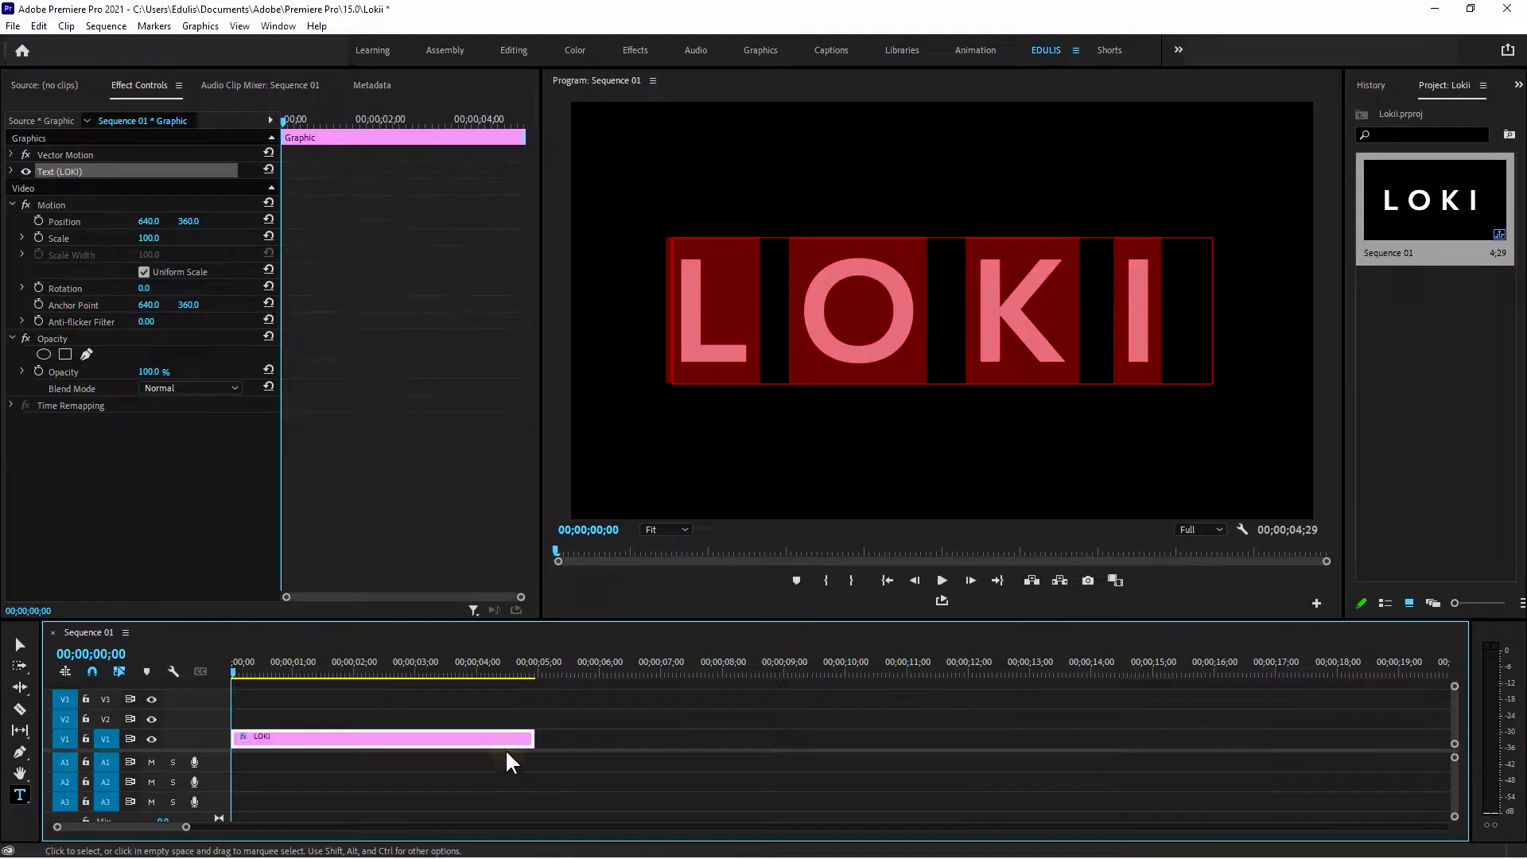
# Lengthen the LOKI clip and add a Source Text keyframe at the start in Effect Controls.
pyautogui.moveTo(533, 739); pyautogui.dragTo(1153, 726)
pyautogui.click(156, 61)
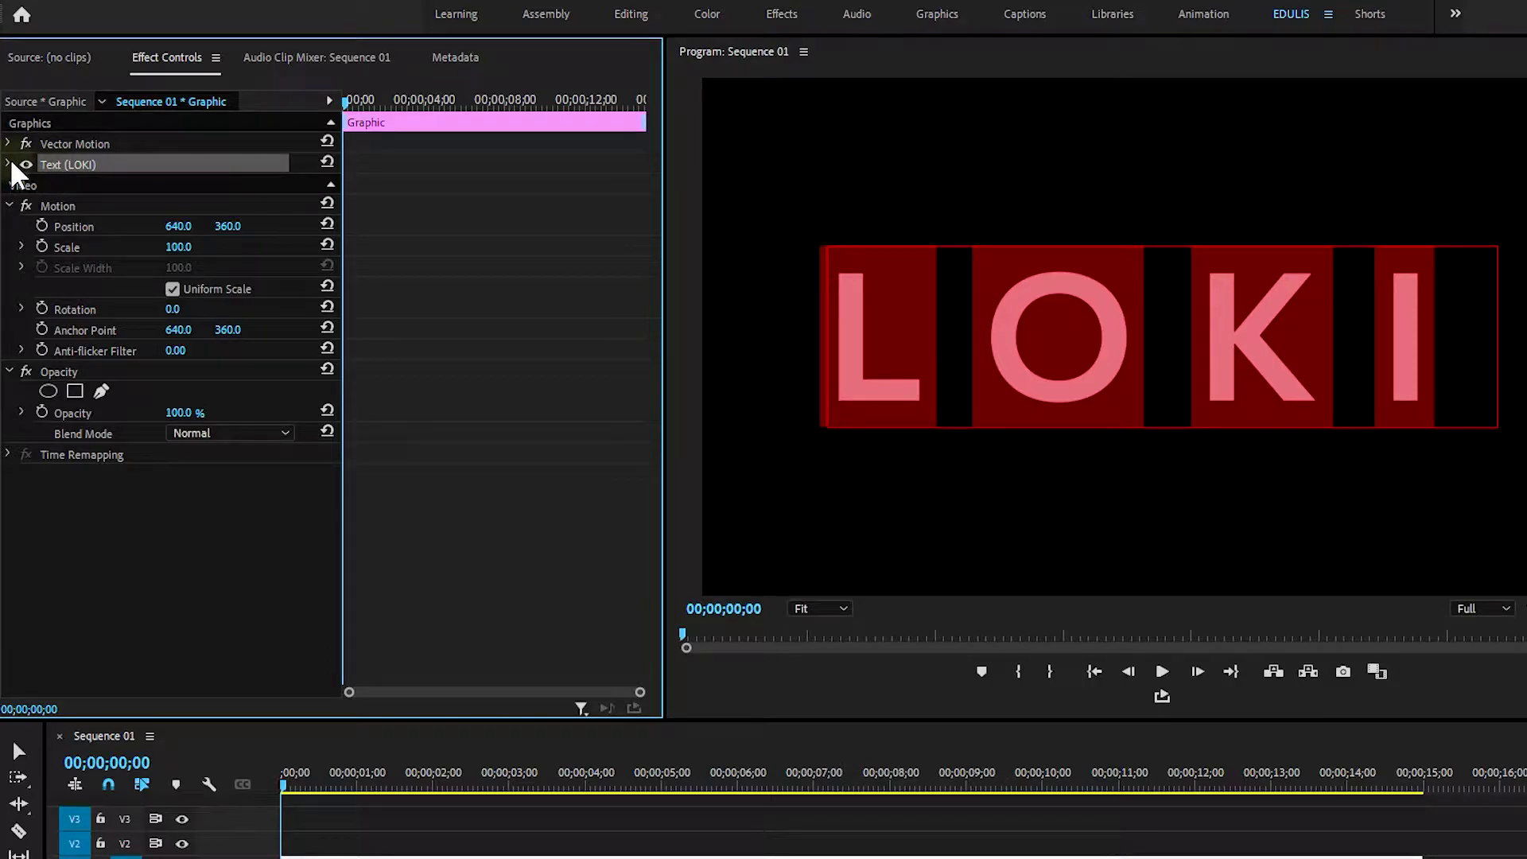
pyautogui.click(10, 162)
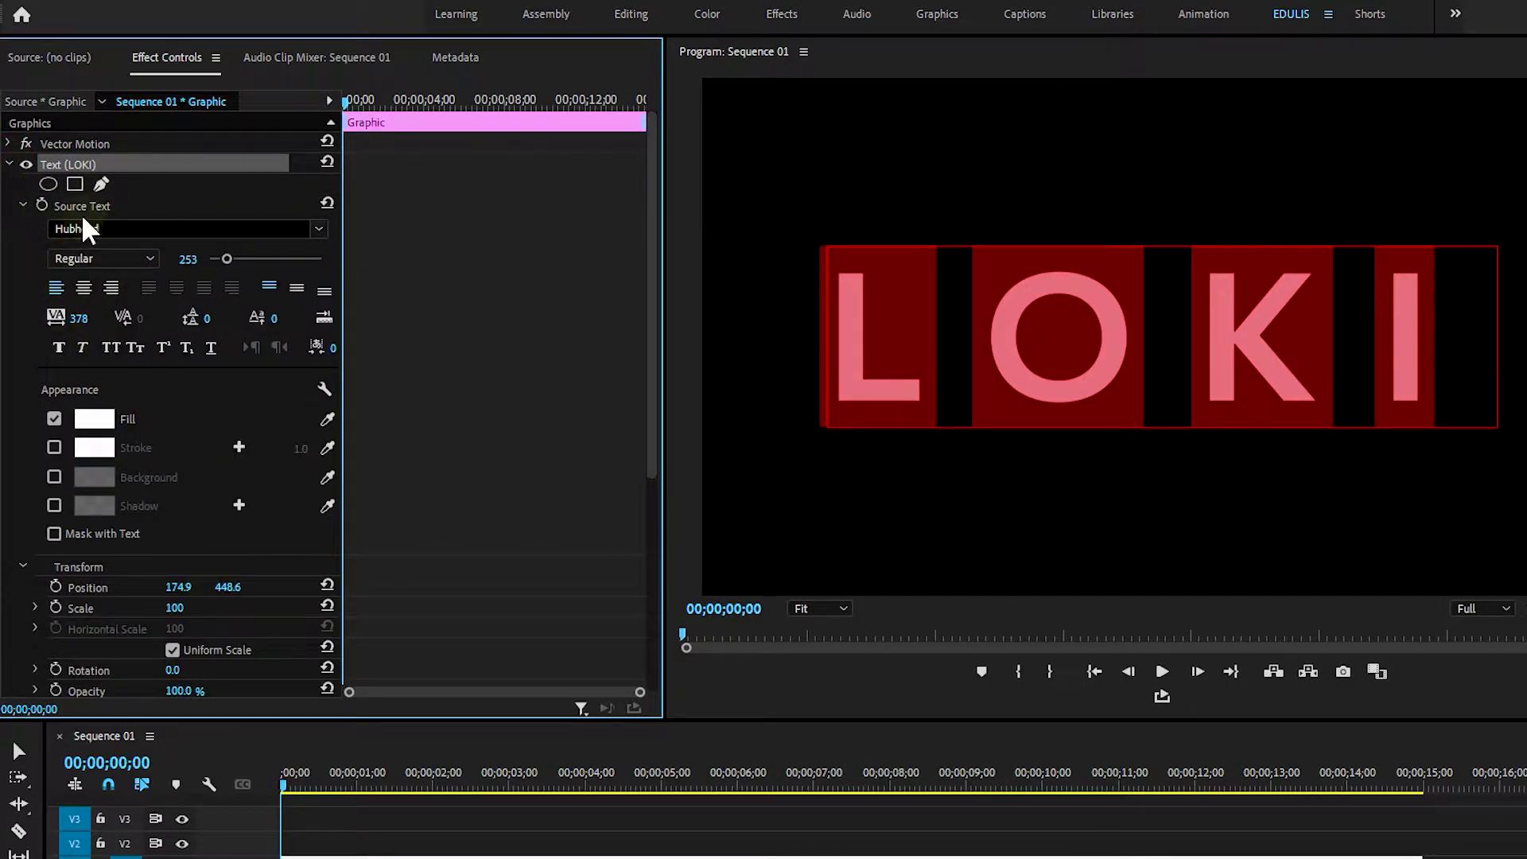
pyautogui.click(132, 205)
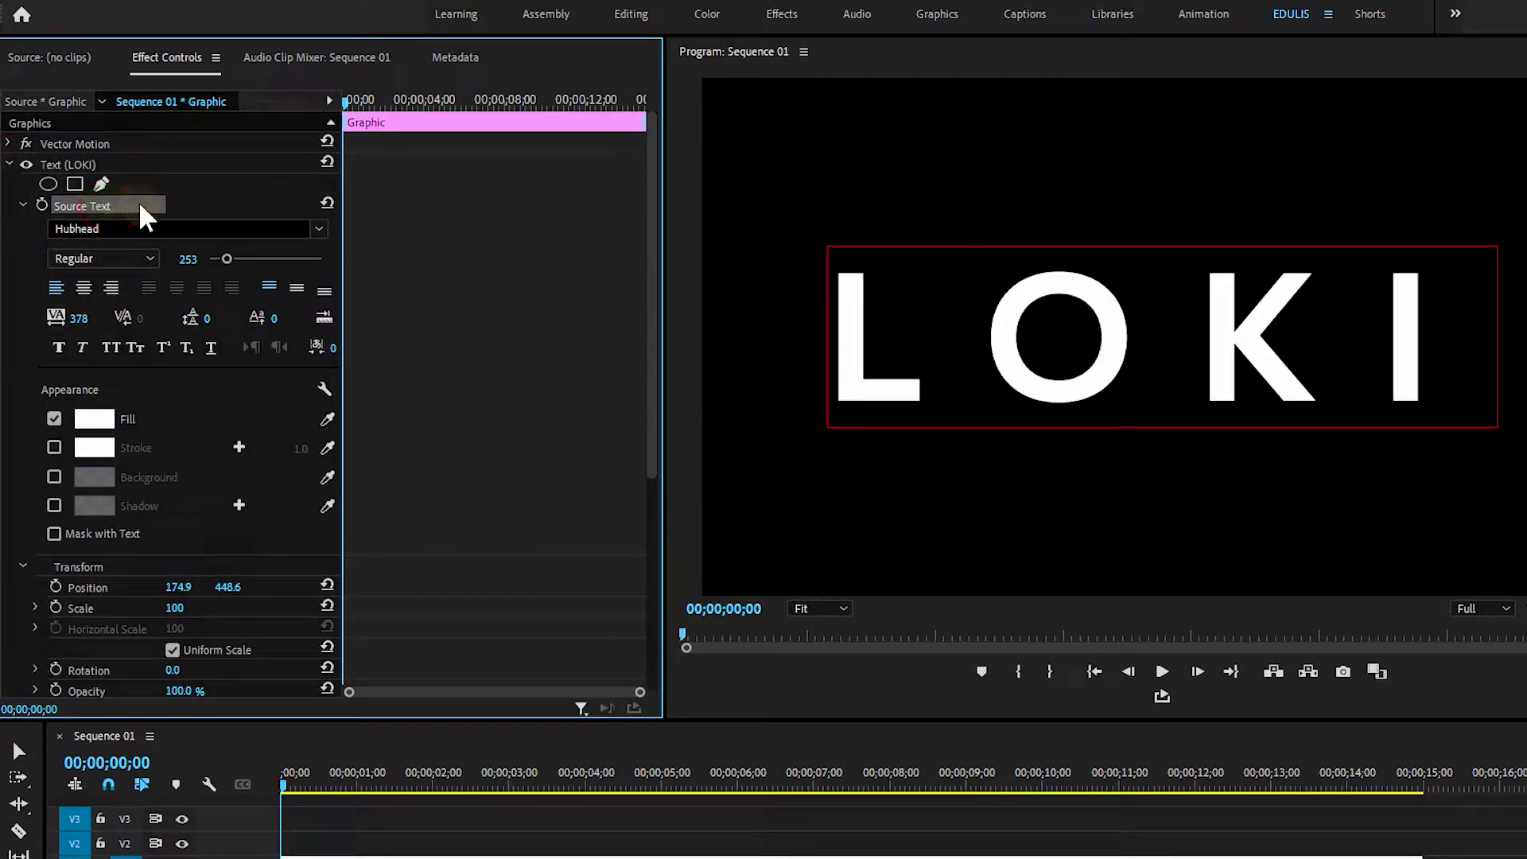
pyautogui.click(41, 204)
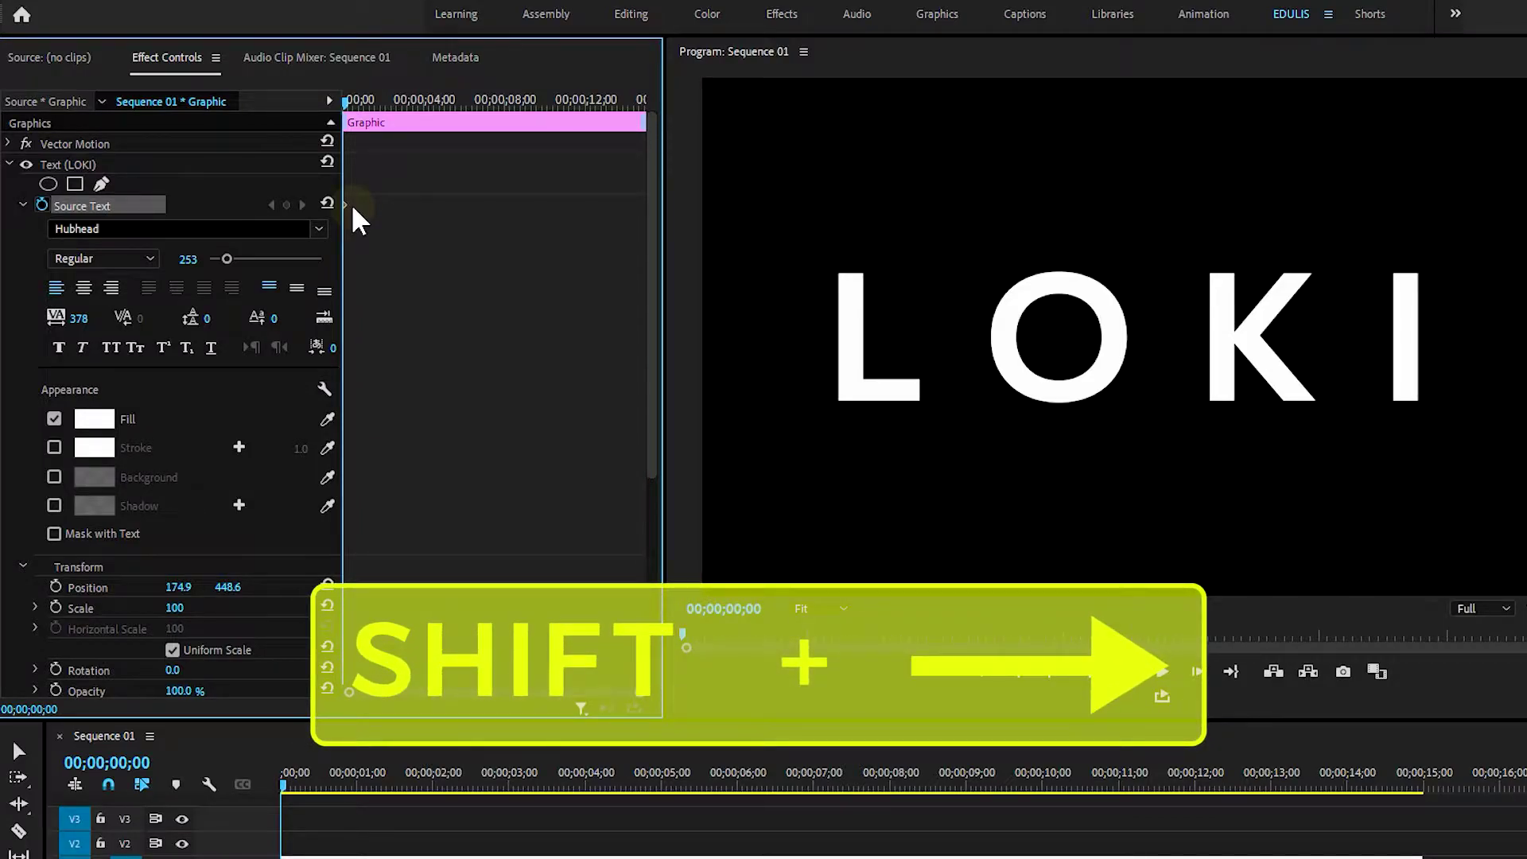
# Advance 15 frames and change the L to Morton and the O to Morton Light.
pyautogui.hotkey('shift', 'Right')
pyautogui.hotkey('shift', 'Right')
pyautogui.hotkey('shift', 'Right')
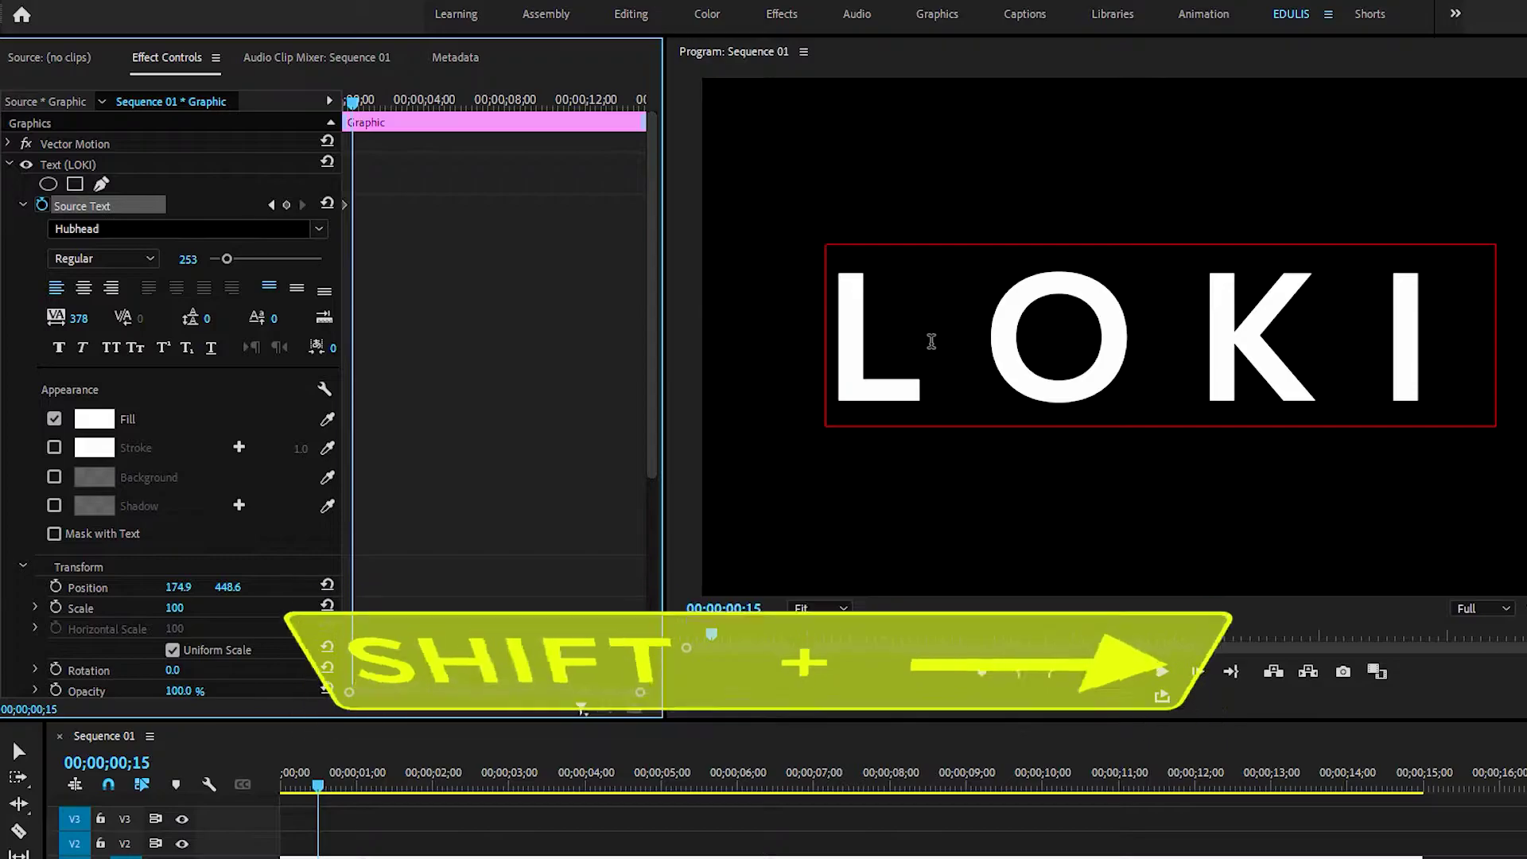
pyautogui.click(865, 344)
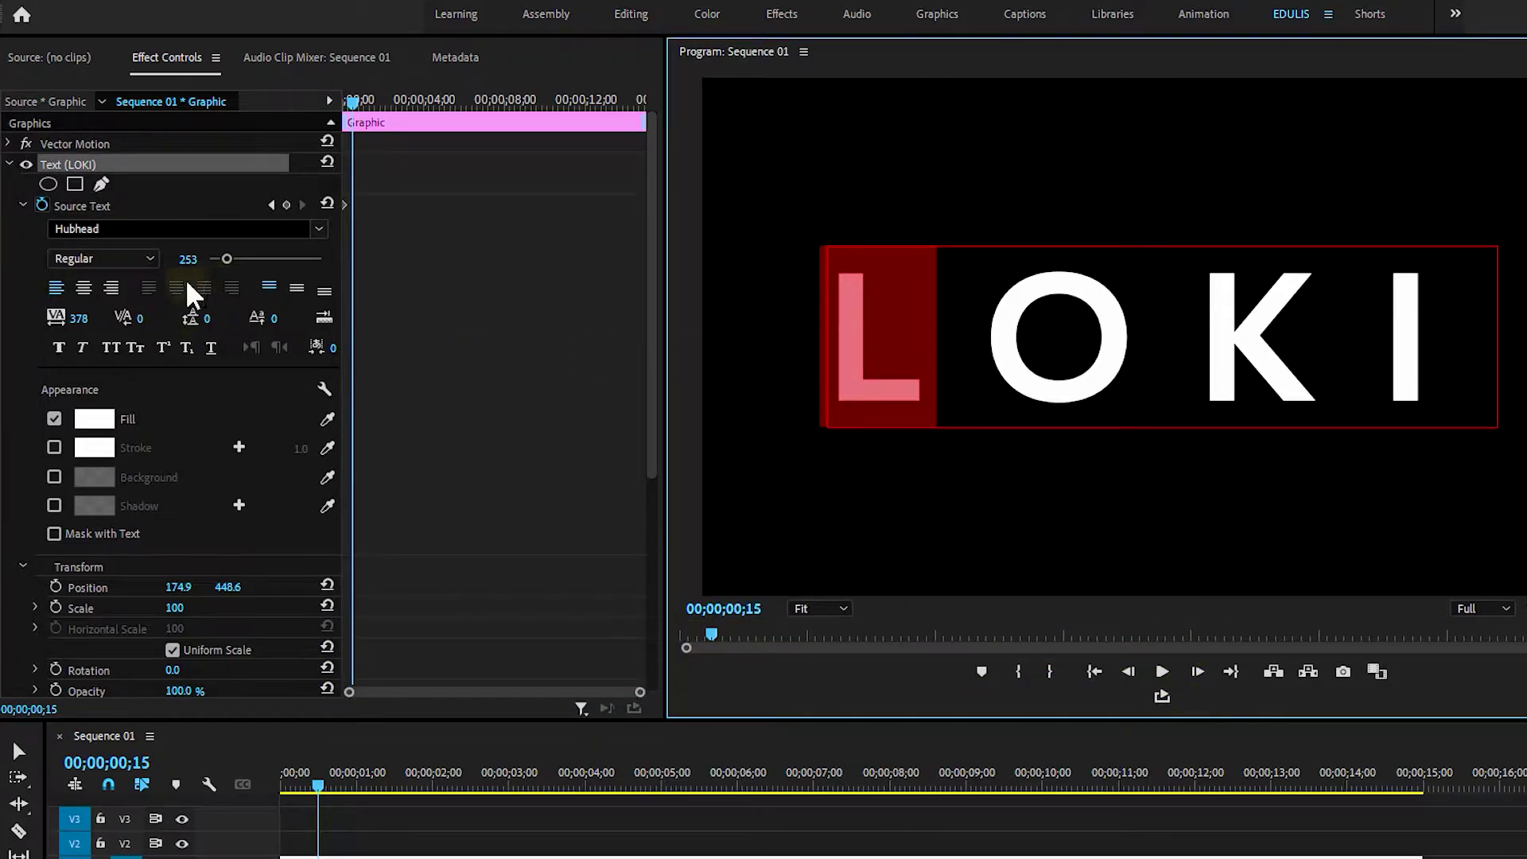
pyautogui.click(102, 229)
pyautogui.click(132, 507)
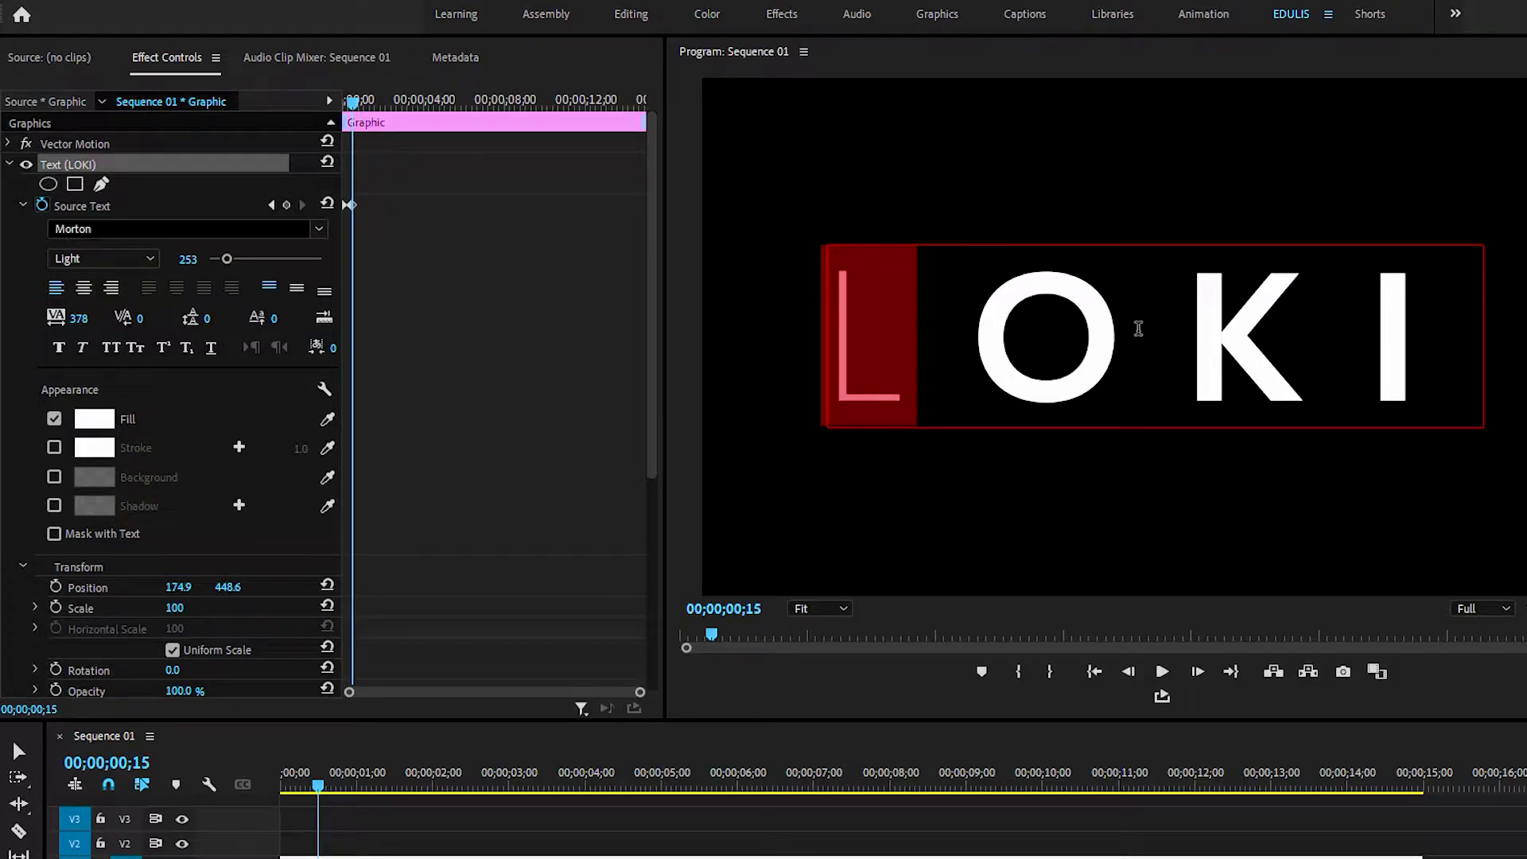
pyautogui.moveTo(1124, 341); pyautogui.dragTo(1039, 340)
pyautogui.click(160, 229)
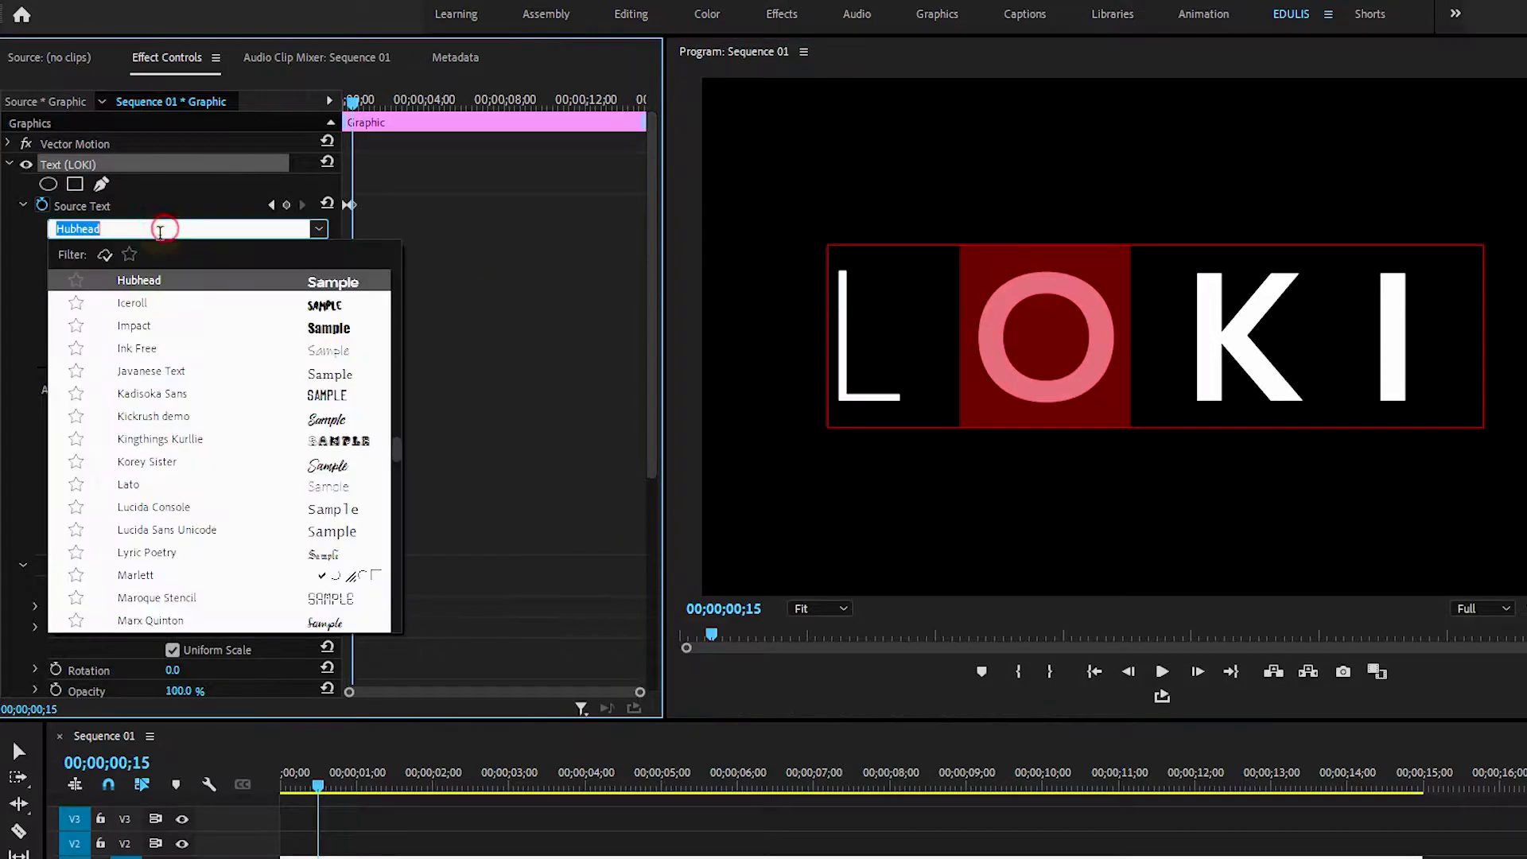
pyautogui.scroll(-5, 159, 540)
pyautogui.scroll(-2, 155, 533)
pyautogui.click(151, 518)
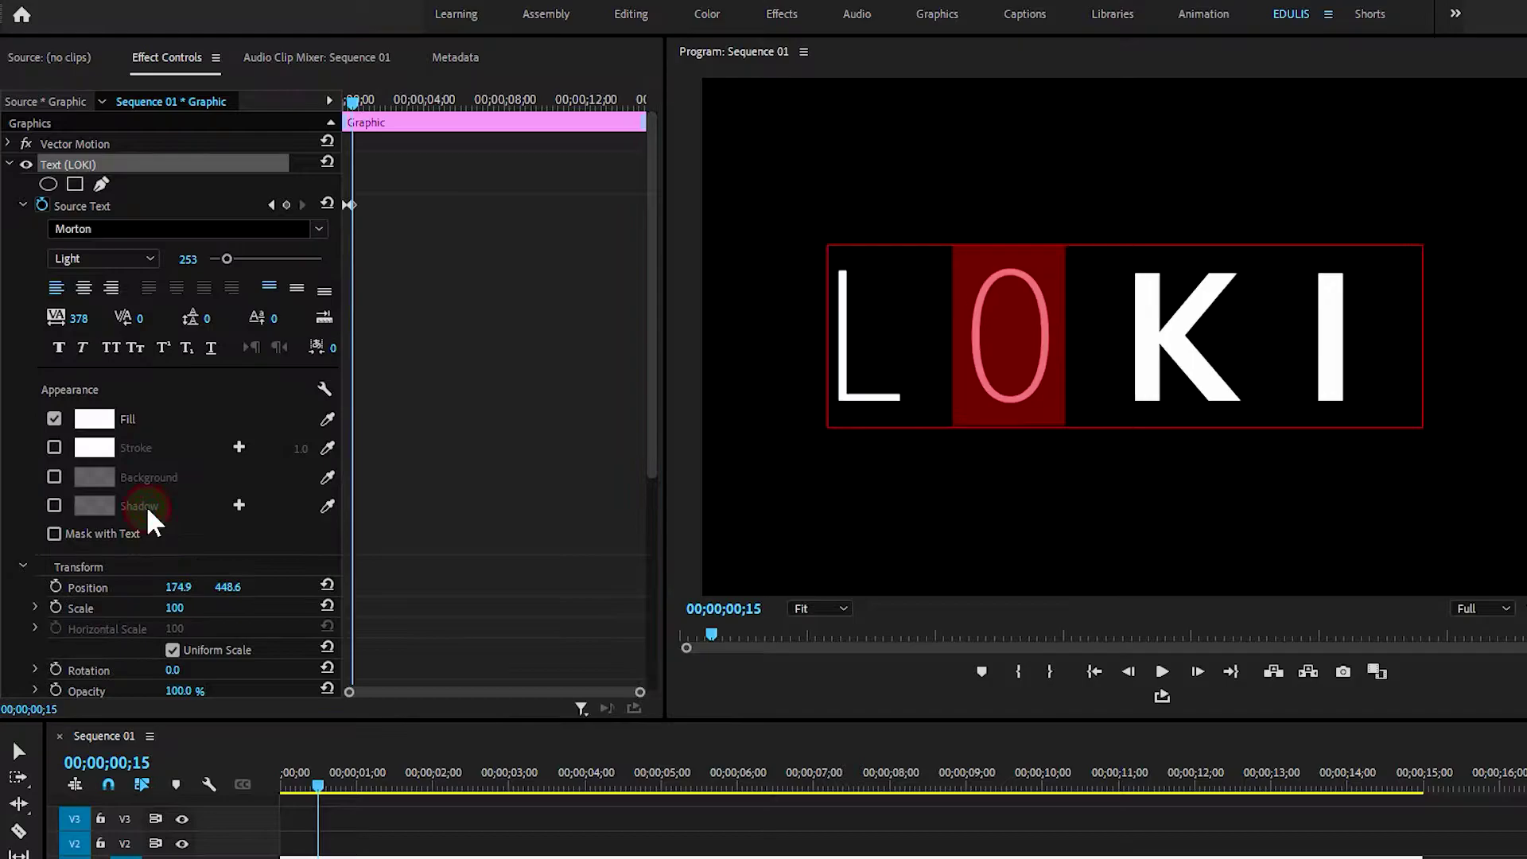
# Change the K to Noto Sans and the I to Great Mammoth.
pyautogui.moveTo(1257, 318); pyautogui.dragTo(1129, 322)
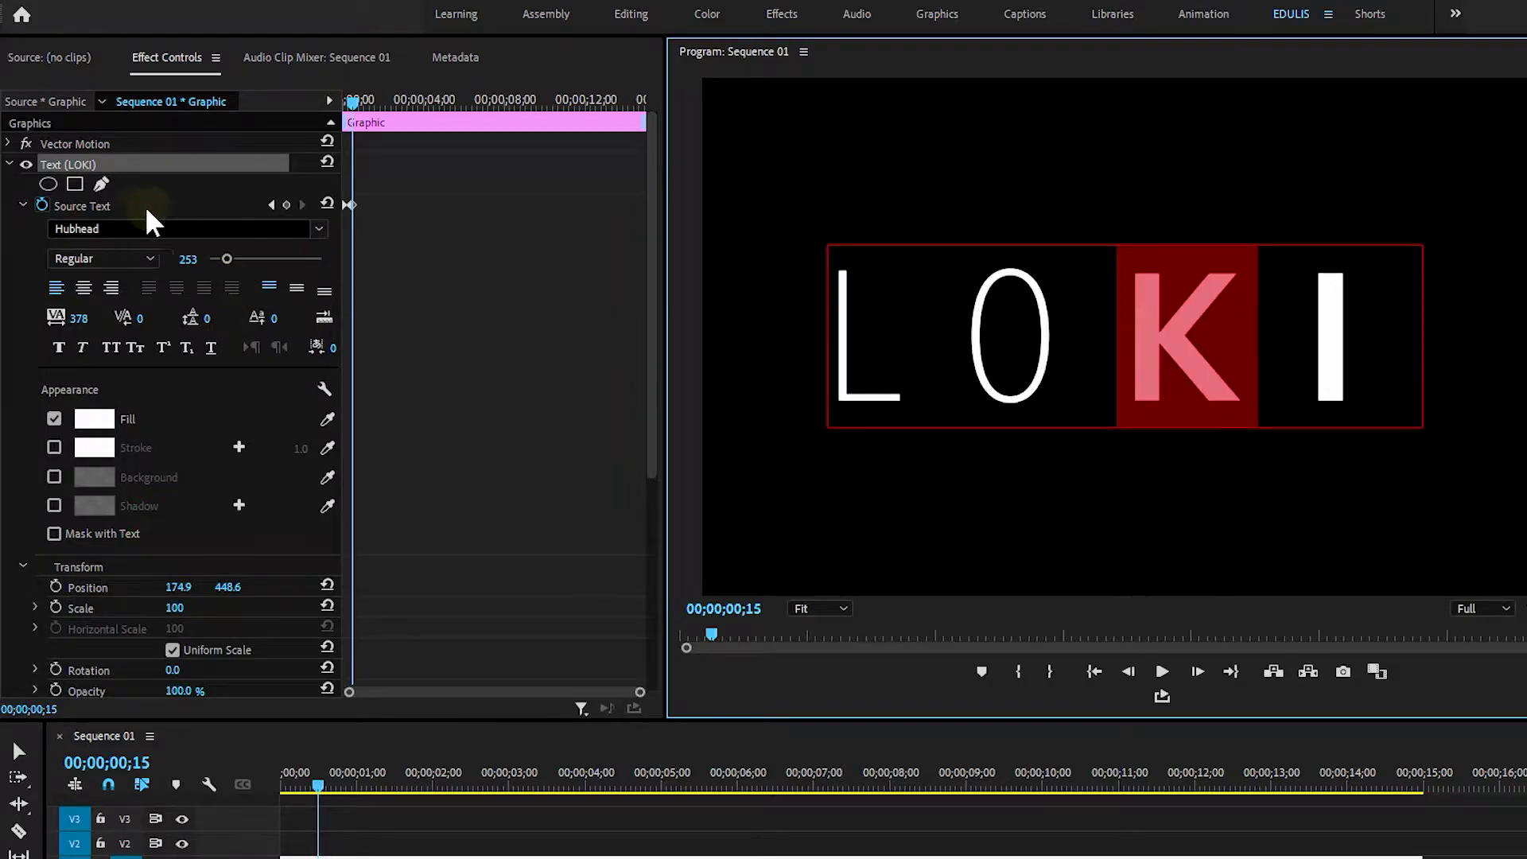
pyautogui.click(123, 229)
pyautogui.scroll(-5, 135, 573)
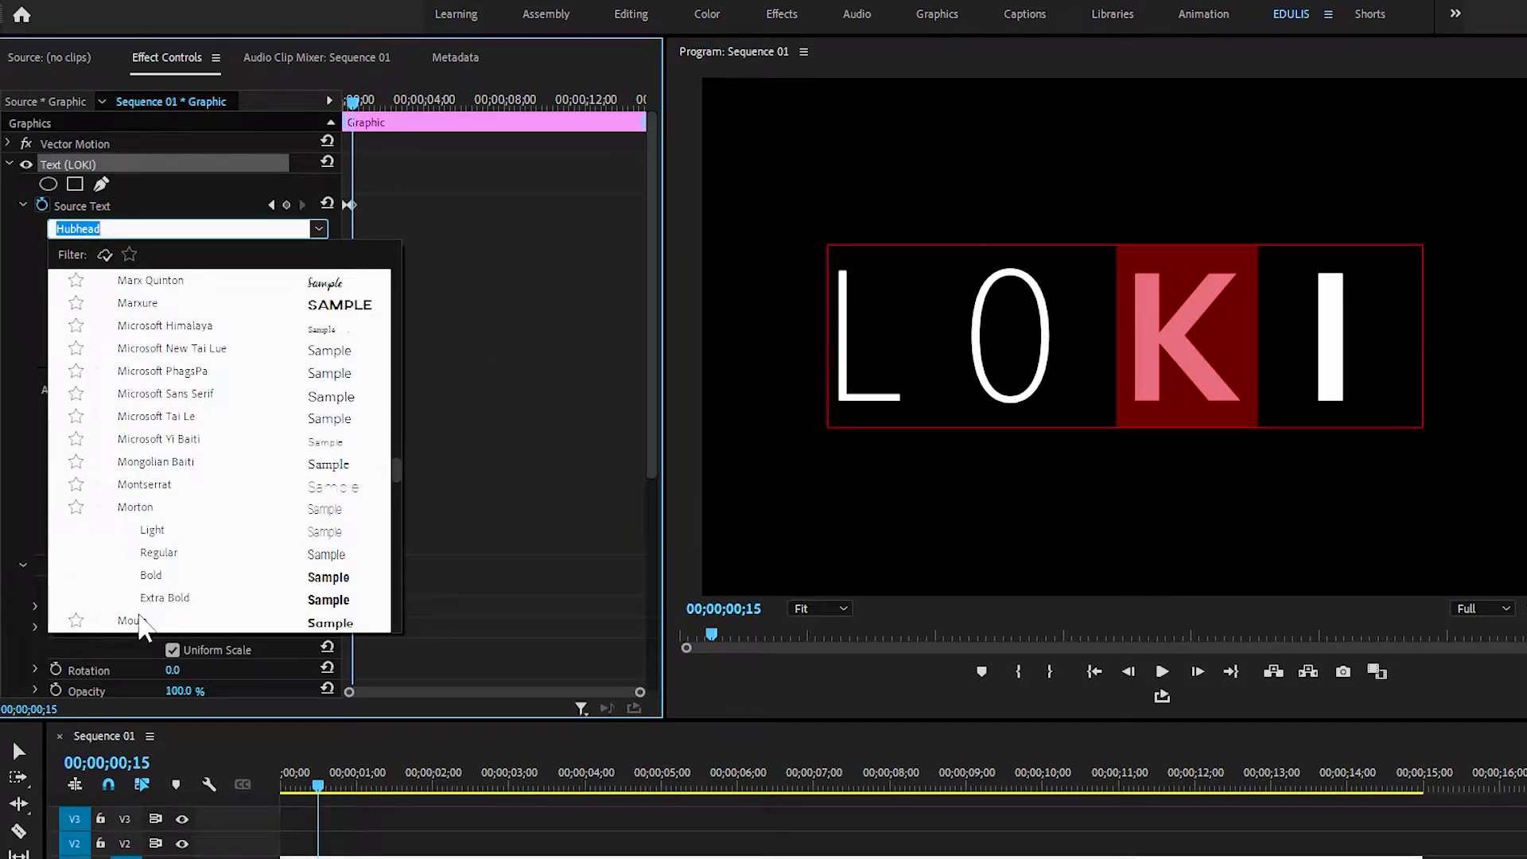
pyautogui.scroll(-3, 143, 624)
pyautogui.click(155, 588)
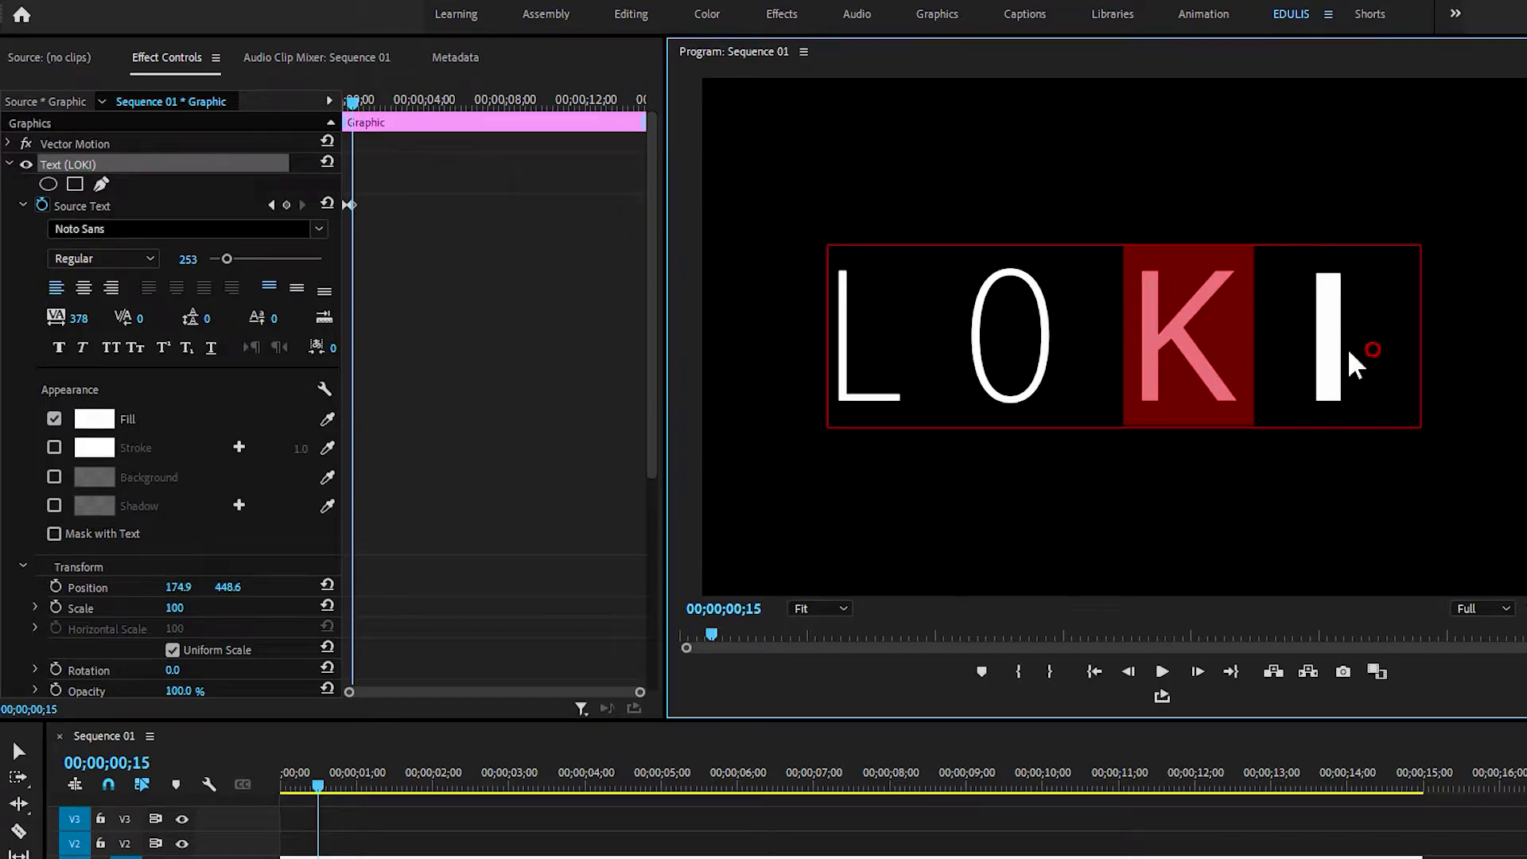
pyautogui.moveTo(1354, 364); pyautogui.dragTo(1300, 362)
pyautogui.click(184, 229)
pyautogui.click(187, 341)
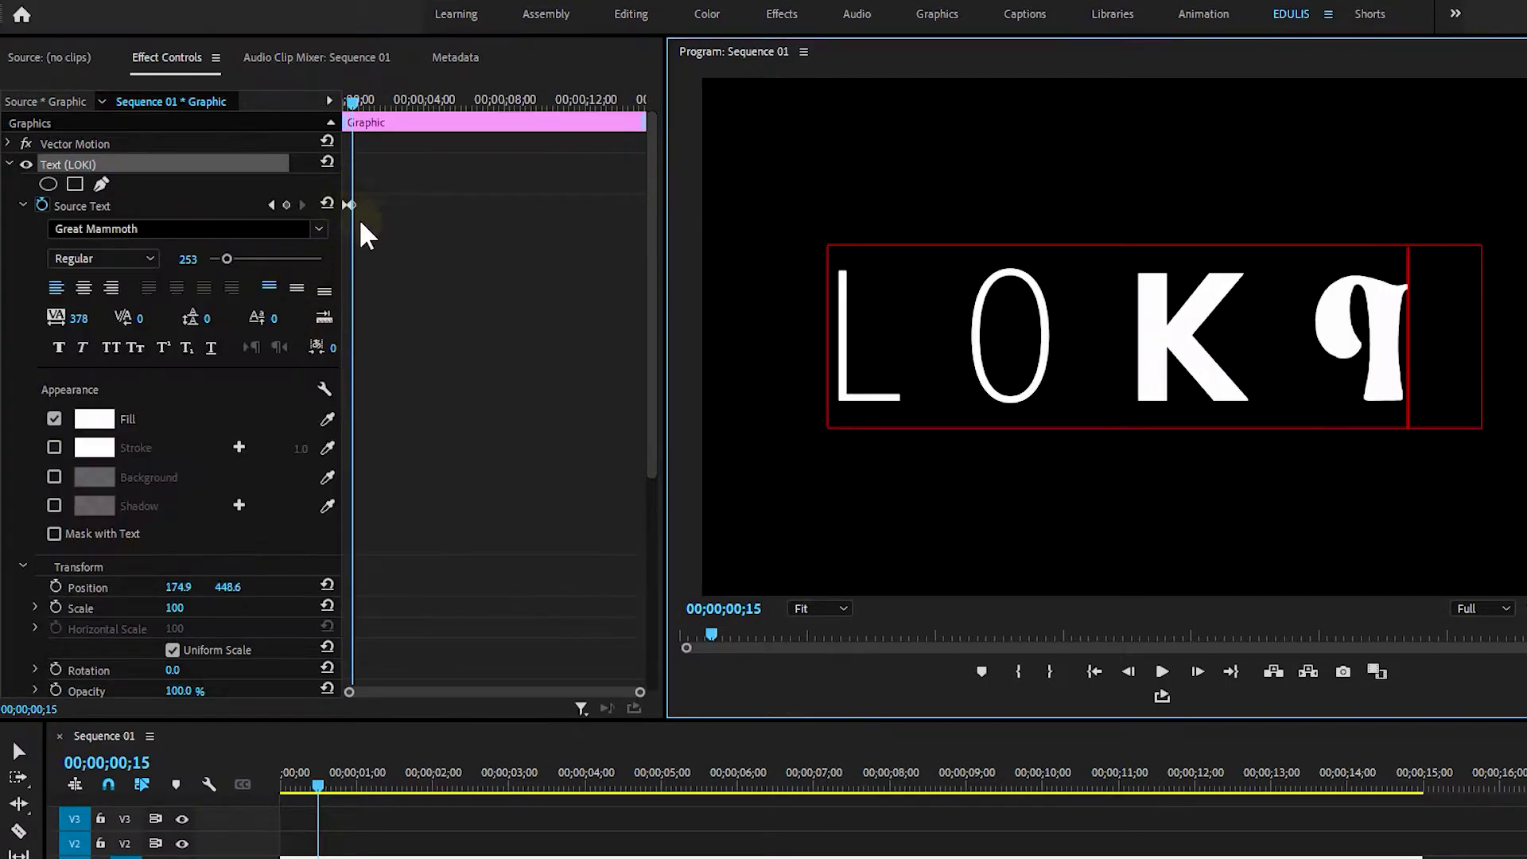
pyautogui.moveTo(638, 692); pyautogui.dragTo(551, 688)
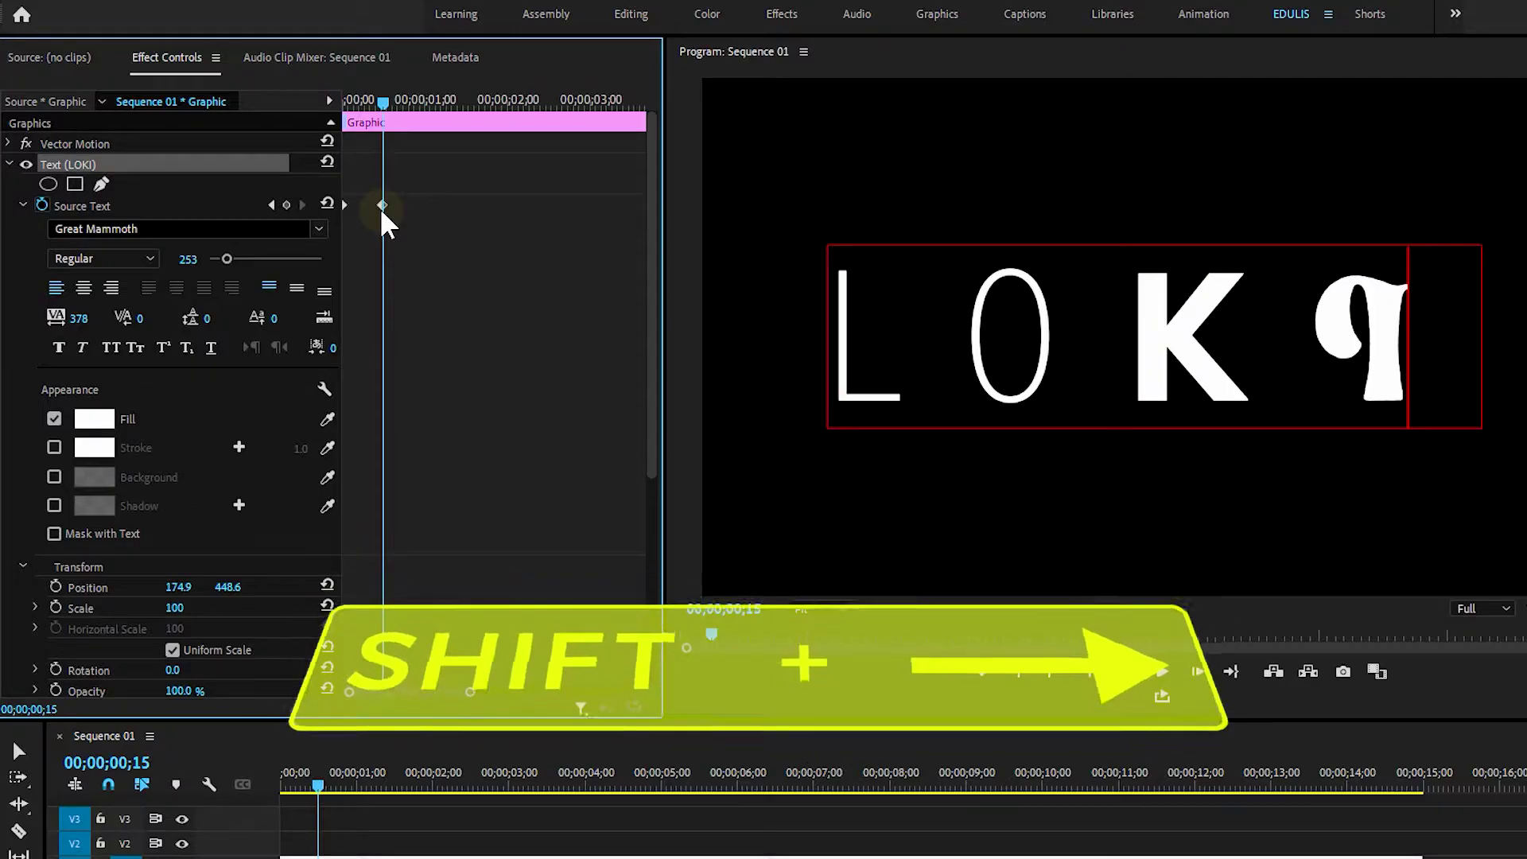
# At one second, set the L to Maroque Stencil and the O to Kingthings Kurlie.
pyautogui.hotkey('shift', 'Right')
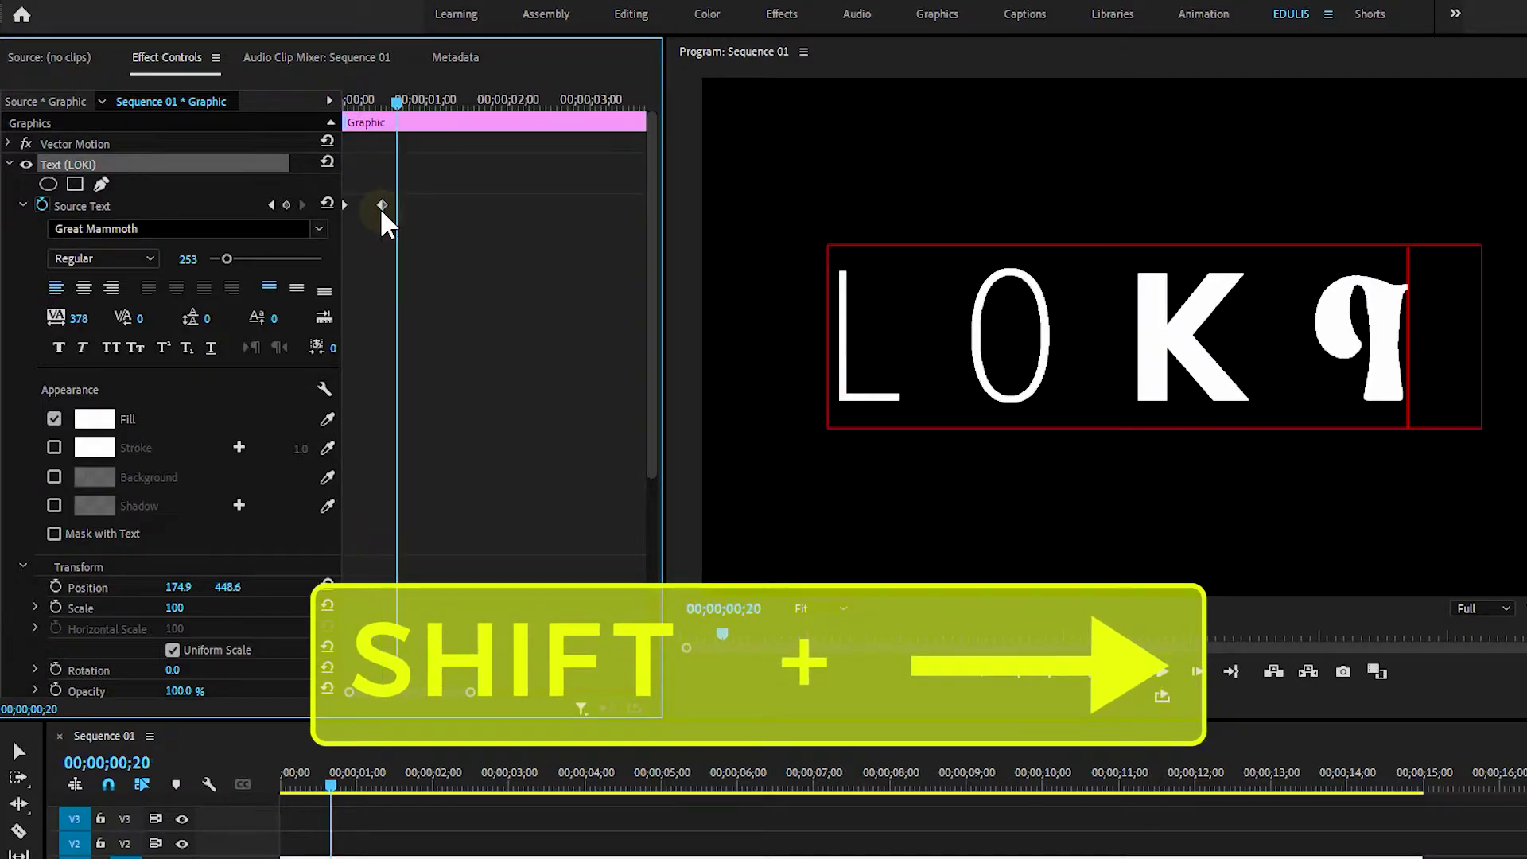
pyautogui.hotkey('shift', 'Right')
pyautogui.hotkey('shift', 'Right')
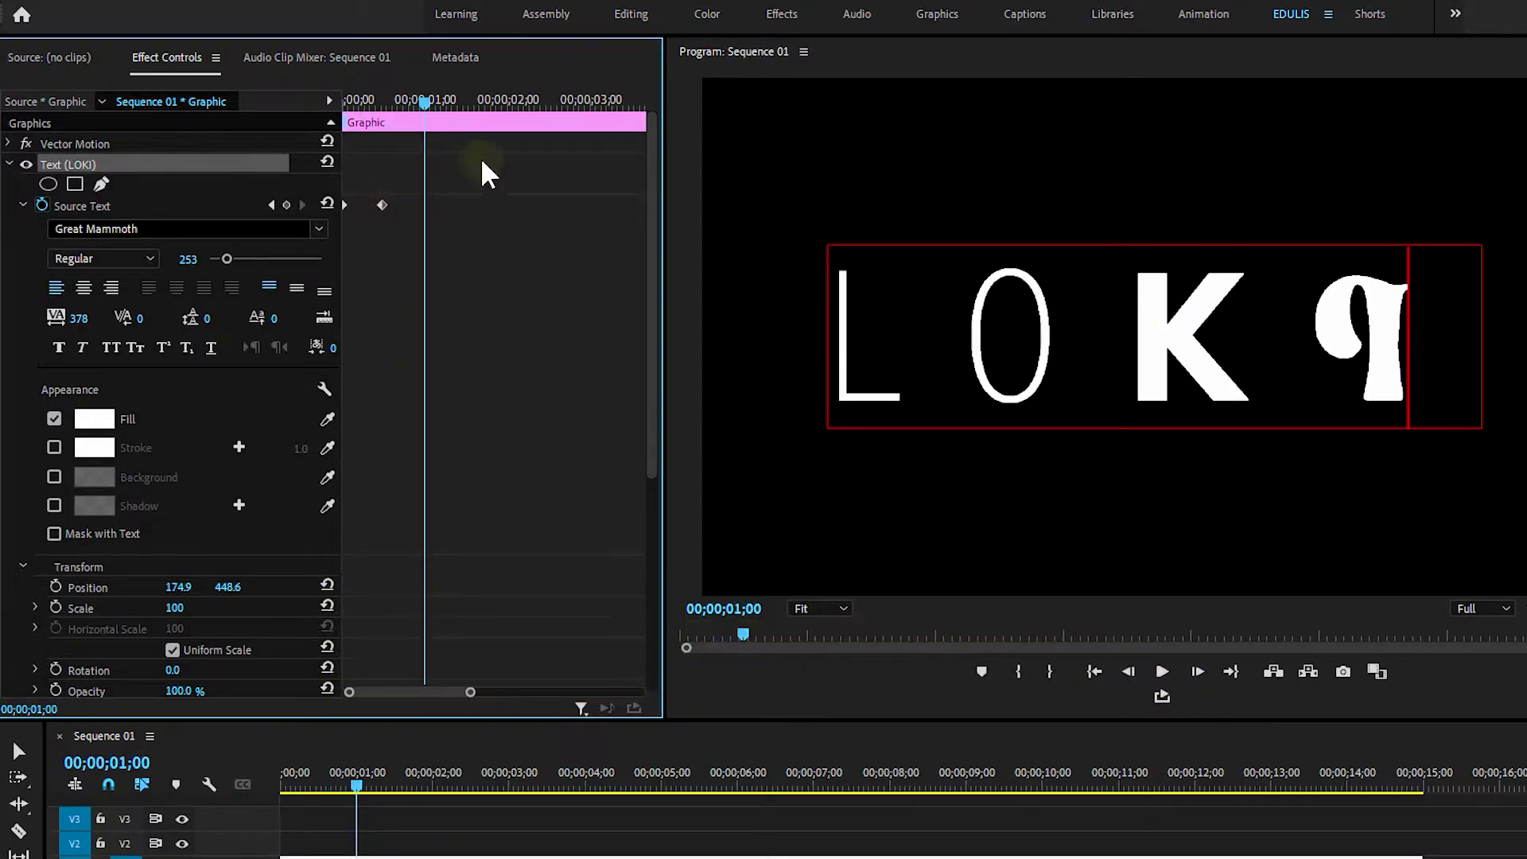
pyautogui.moveTo(906, 342); pyautogui.dragTo(799, 355)
pyautogui.click(318, 229)
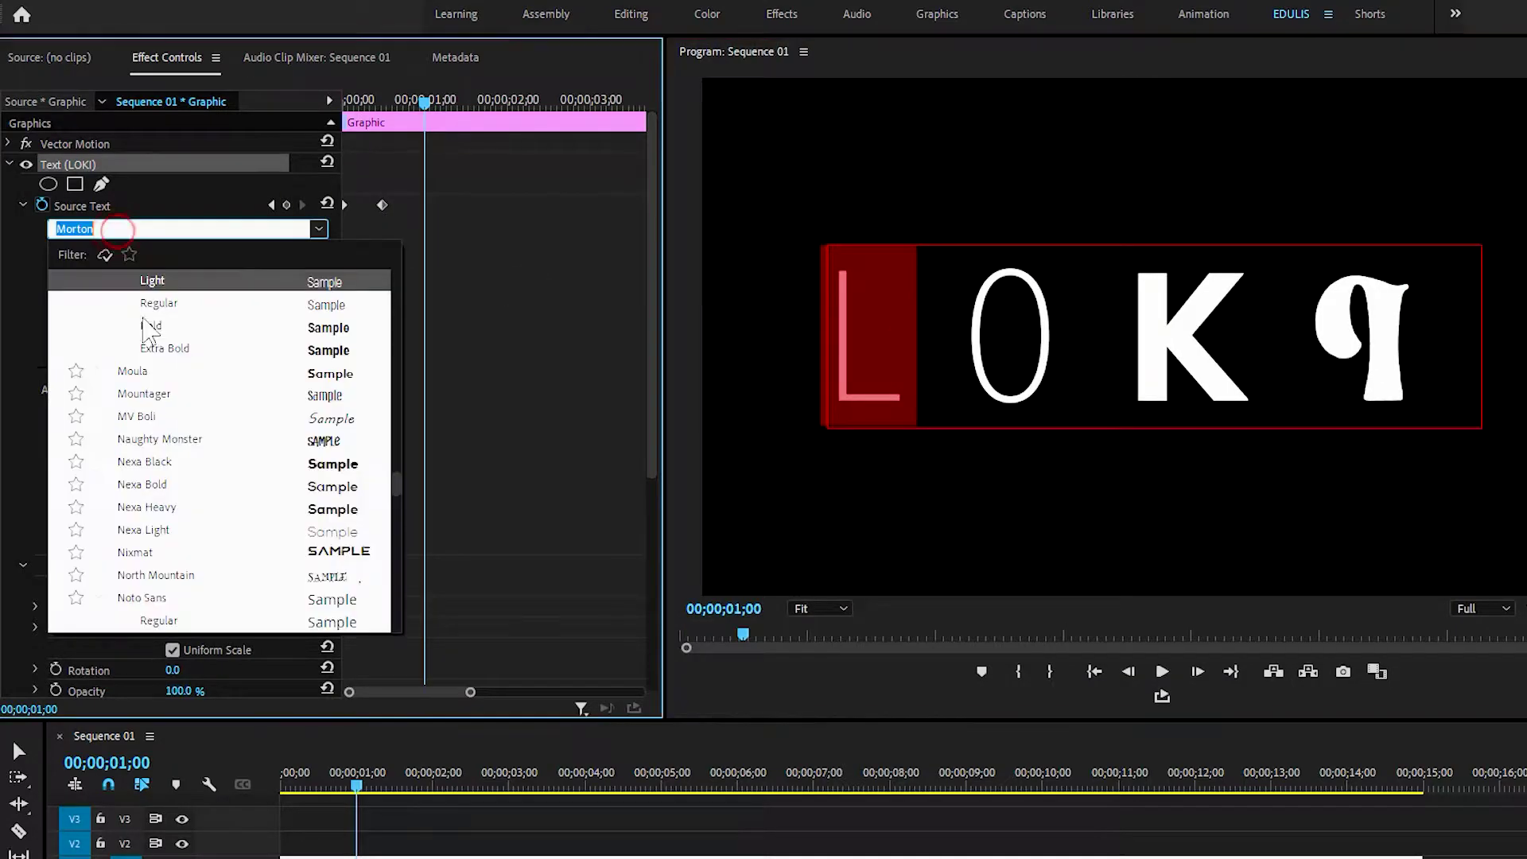
pyautogui.click(156, 352)
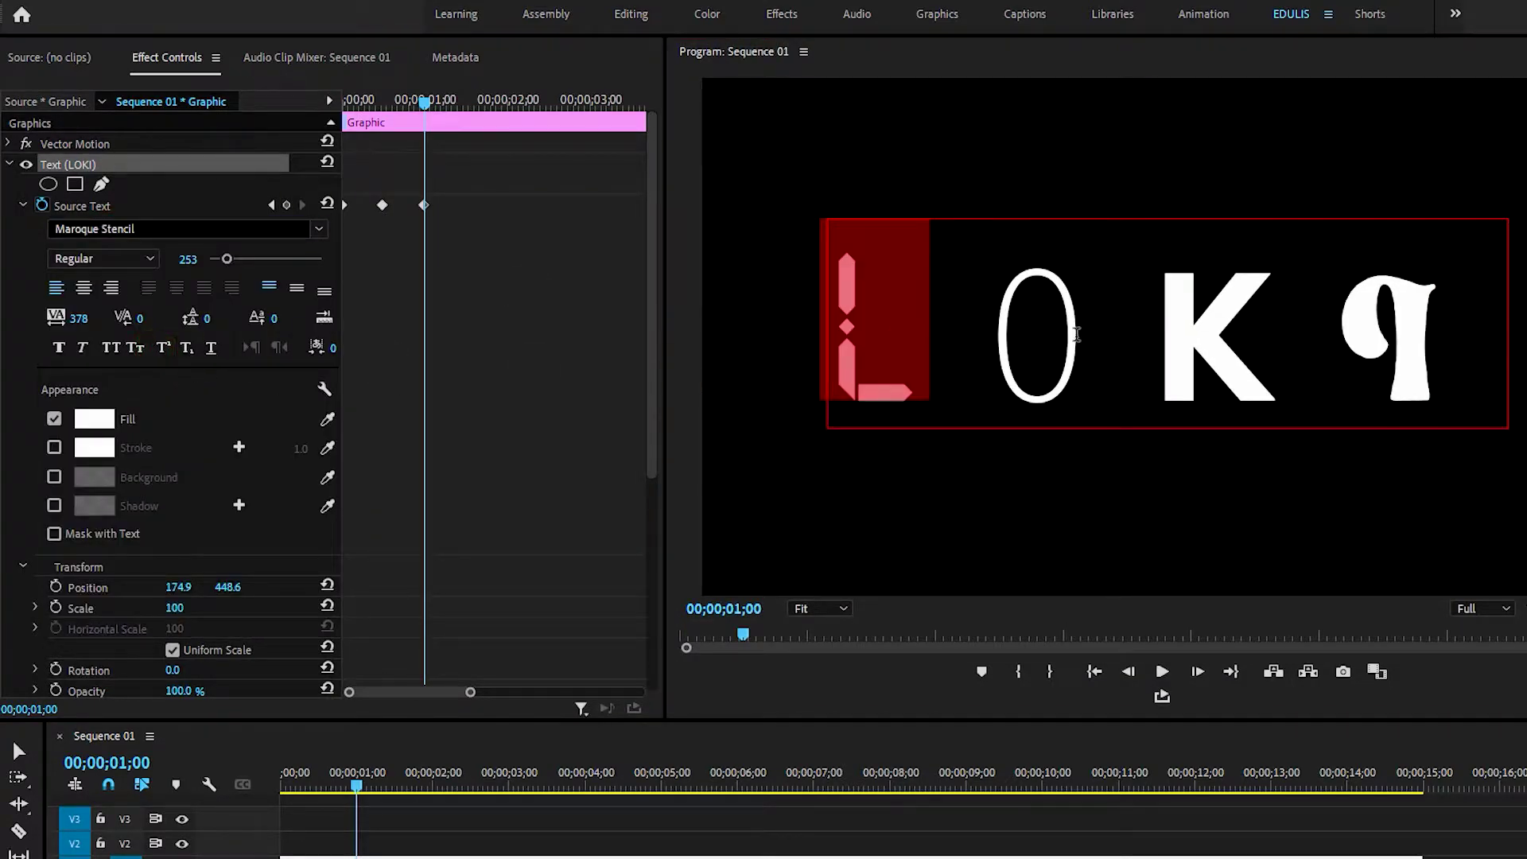
pyautogui.moveTo(1075, 334); pyautogui.dragTo(982, 336)
pyautogui.click(147, 229)
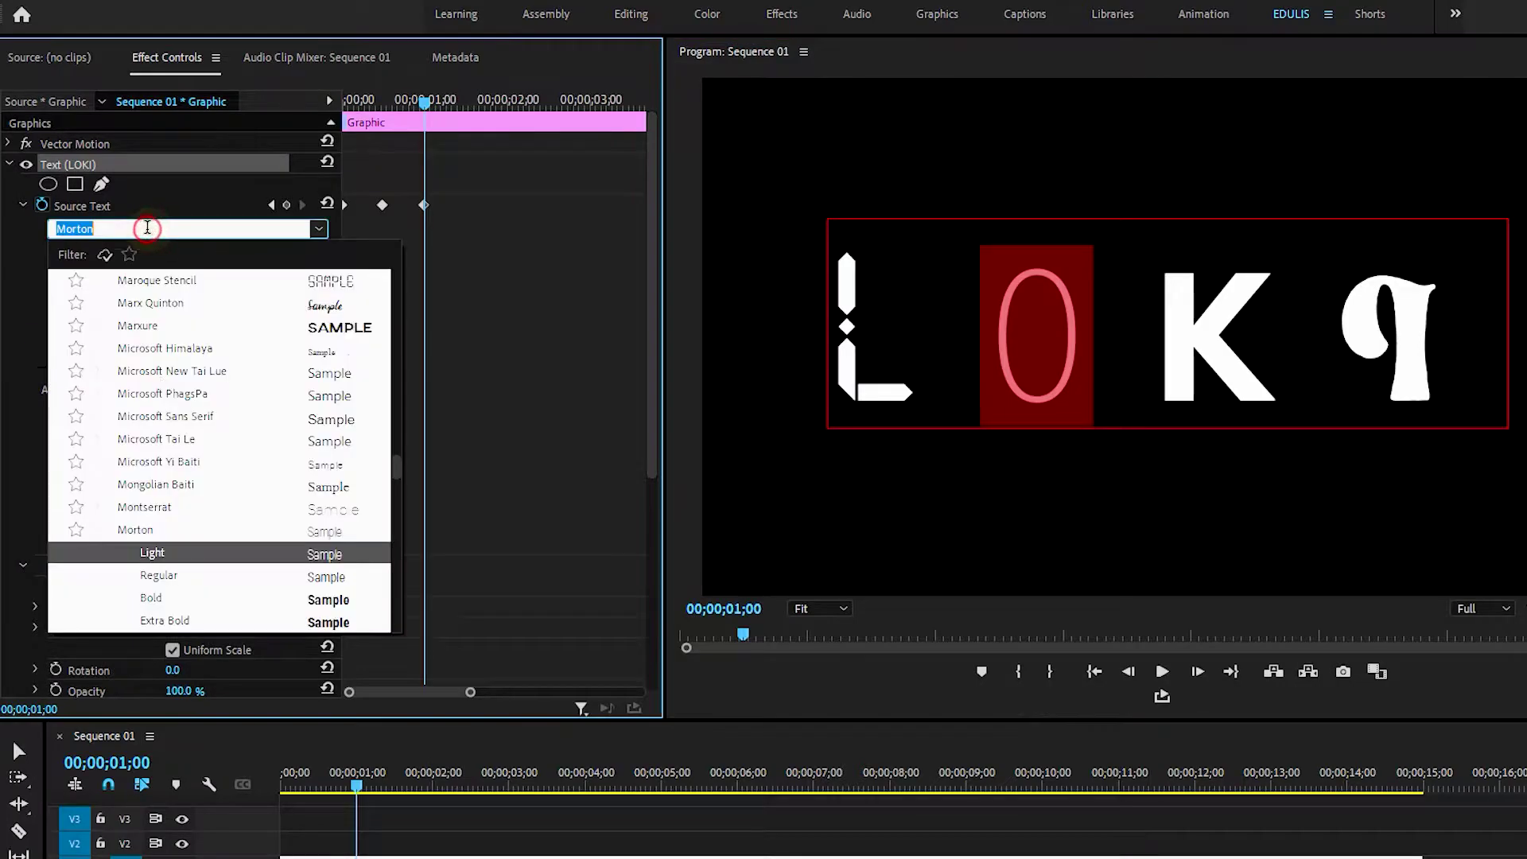
pyautogui.scroll(5, 171, 477)
pyautogui.click(167, 461)
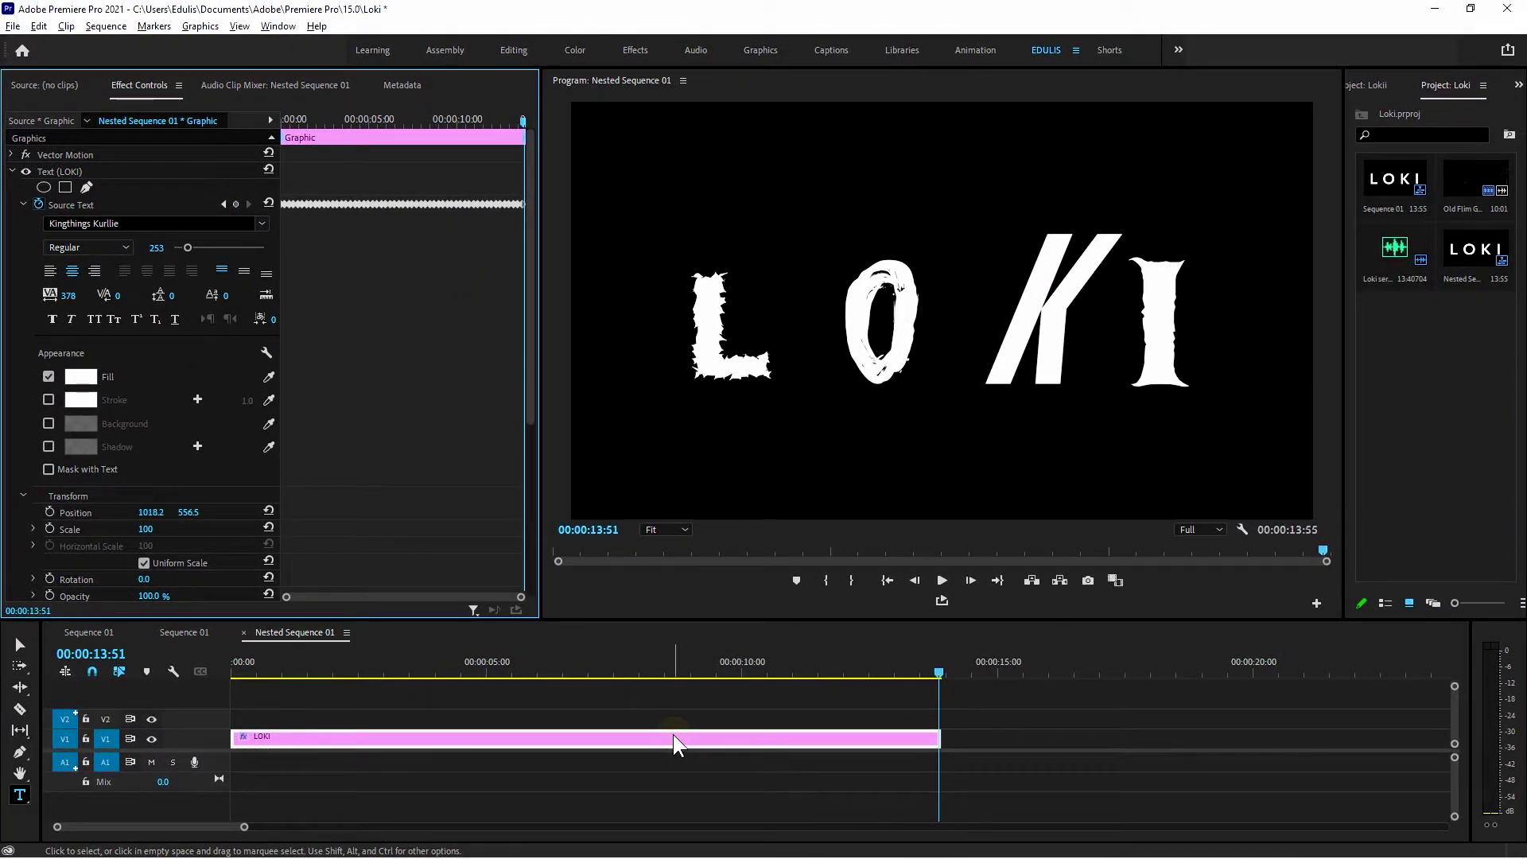
# Duplicate the LOKI clip onto V2 and apply Alpha Glow to the V1 copy.
pyautogui.moveTo(674, 734); pyautogui.dragTo(672, 724)
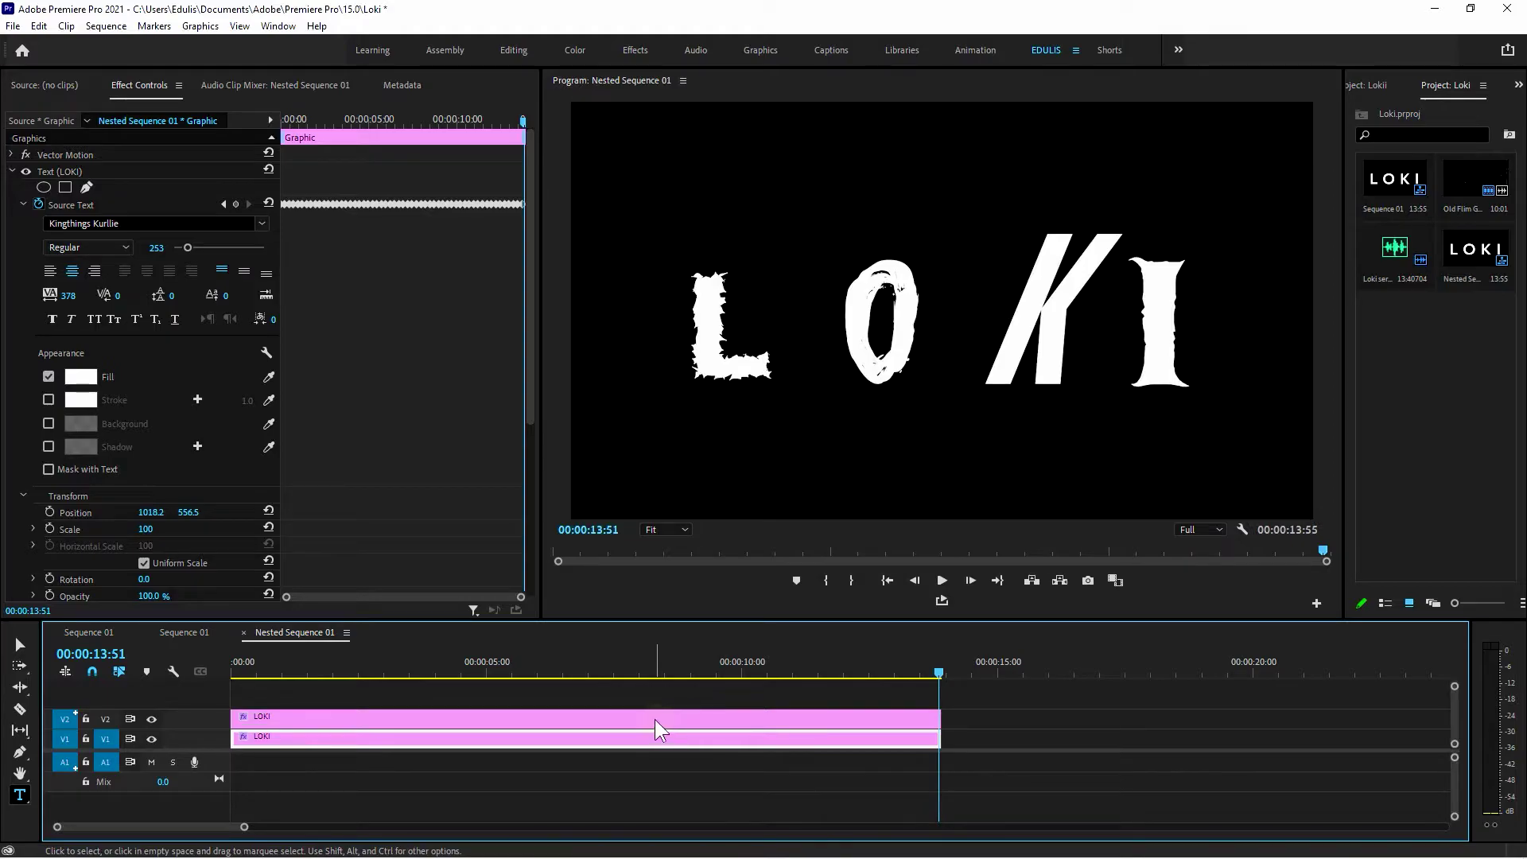
pyautogui.click(1517, 84)
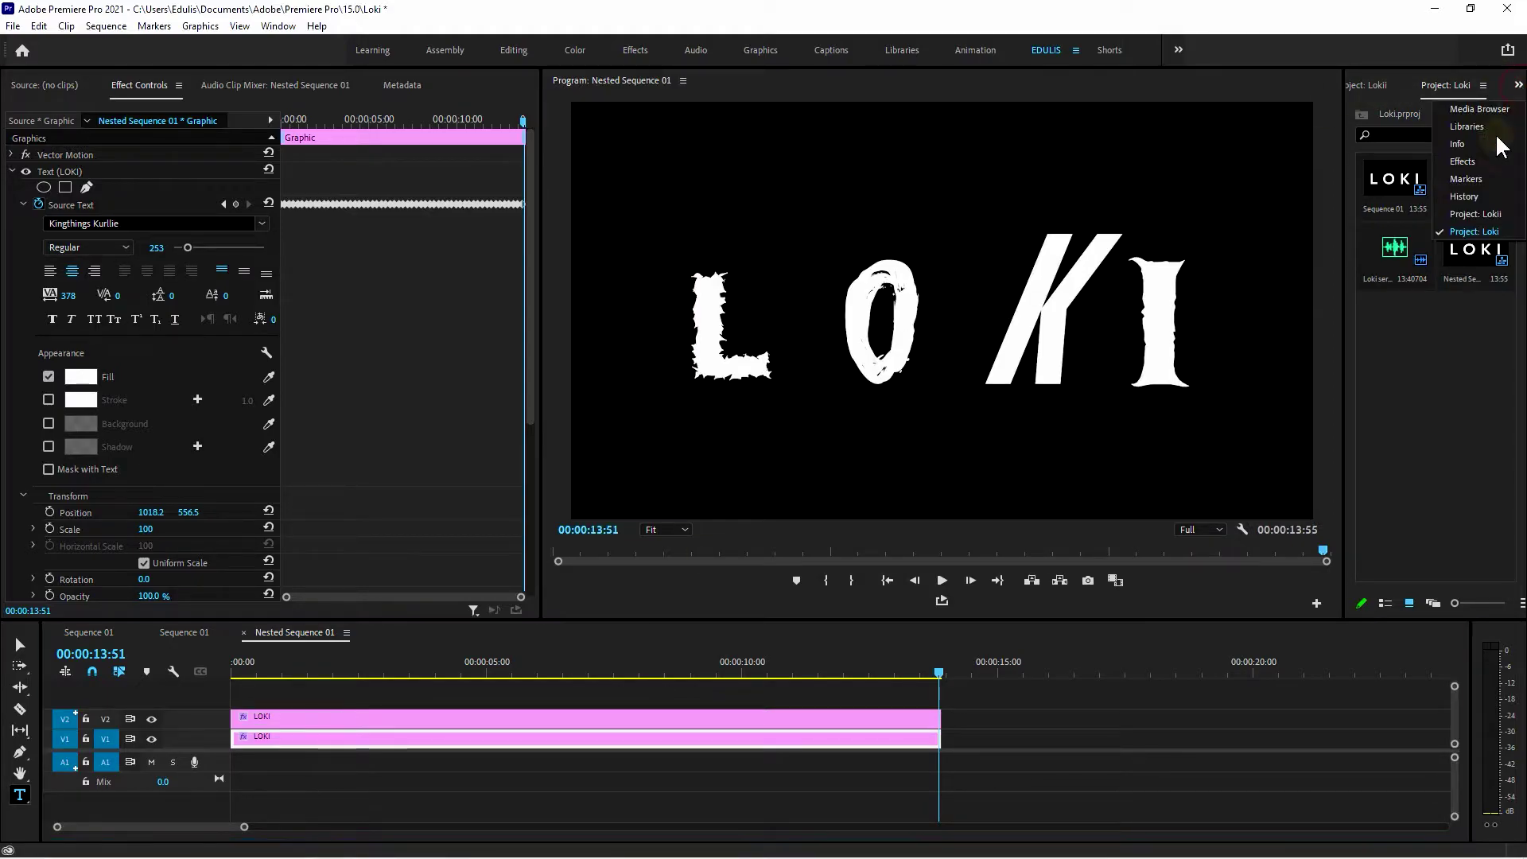
pyautogui.click(1463, 162)
pyautogui.click(1402, 105)
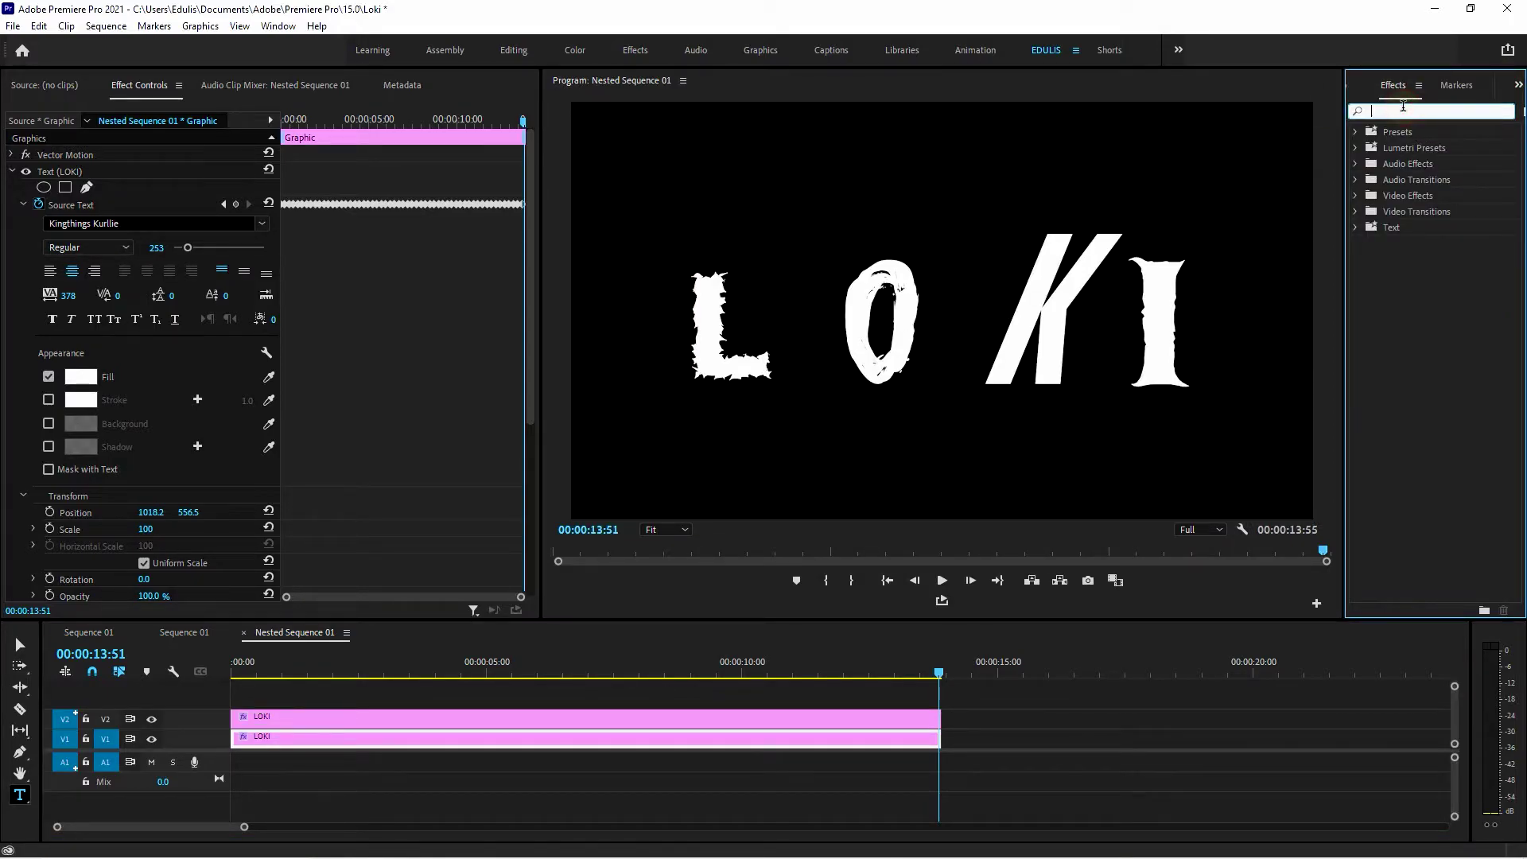
pyautogui.write('alpha glow')
pyautogui.moveTo(1422, 227); pyautogui.dragTo(566, 743)
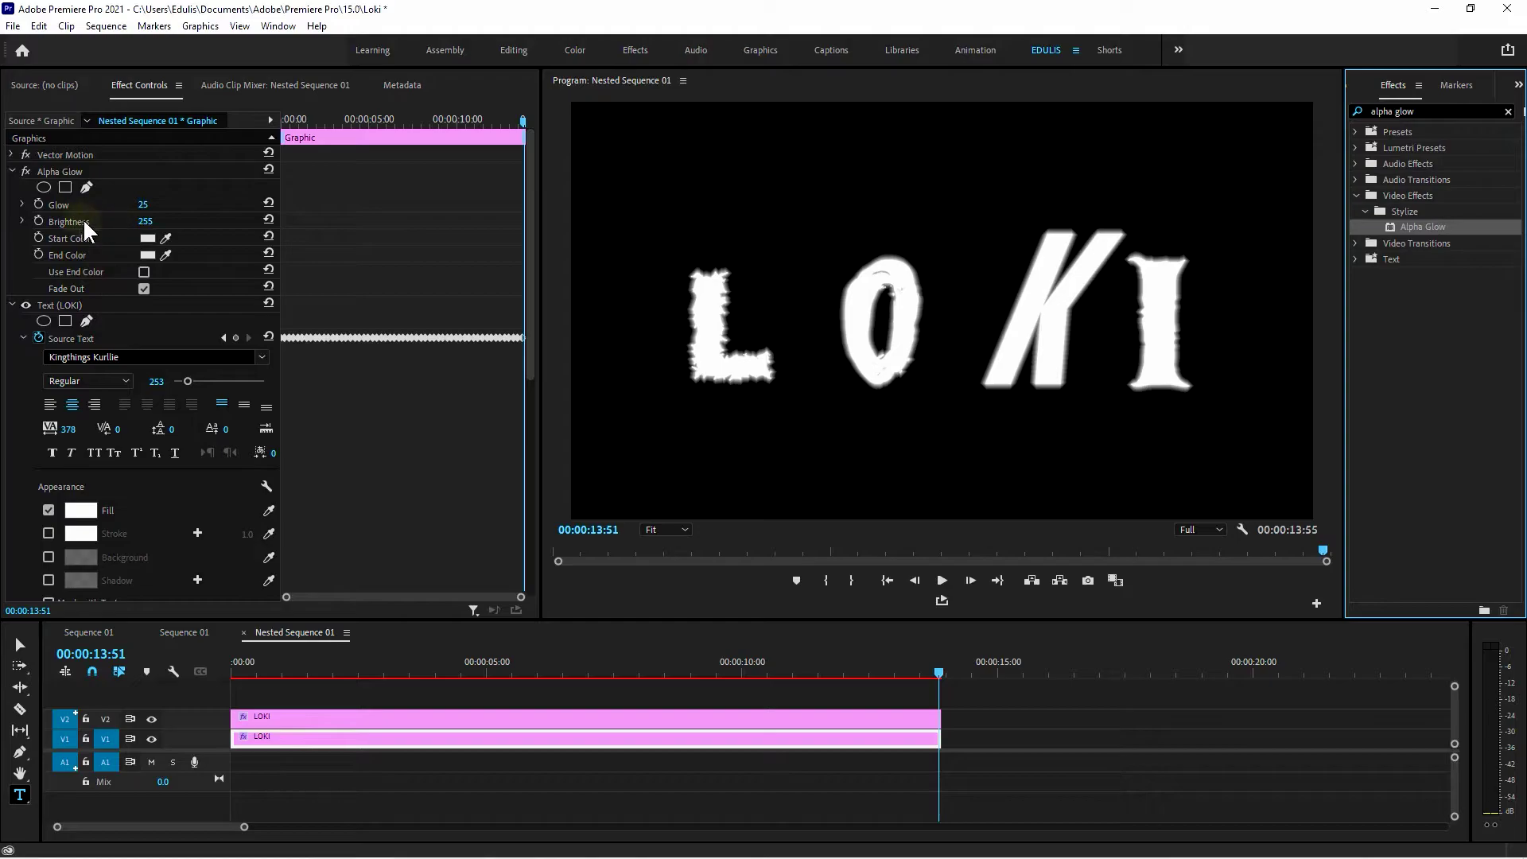
# Set the Alpha Glow to Glow 49 and Brightness 179.
pyautogui.moveTo(147, 222)
pyautogui.mouseDown()
pyautogui.moveTo(122, 212)
pyautogui.moveTo(167, 204)
pyautogui.moveTo(160, 220)
pyautogui.mouseUp()
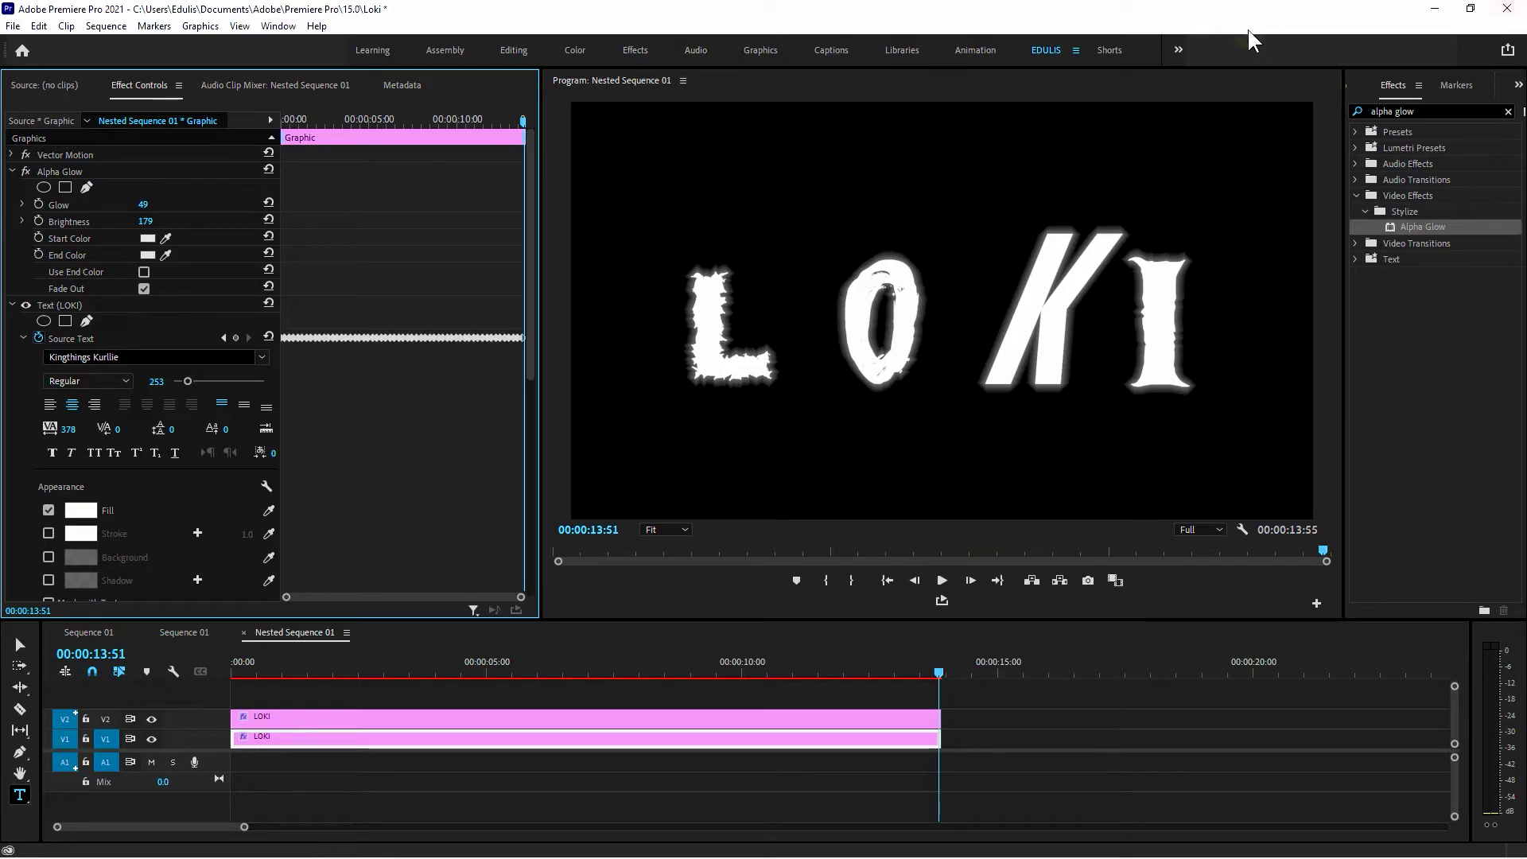
pyautogui.click(1518, 85)
pyautogui.click(1400, 354)
# Add the Loki audio on A1 and Old Film Grain above the title, blended in Screen mode.
pyautogui.moveTo(1401, 258); pyautogui.dragTo(458, 755)
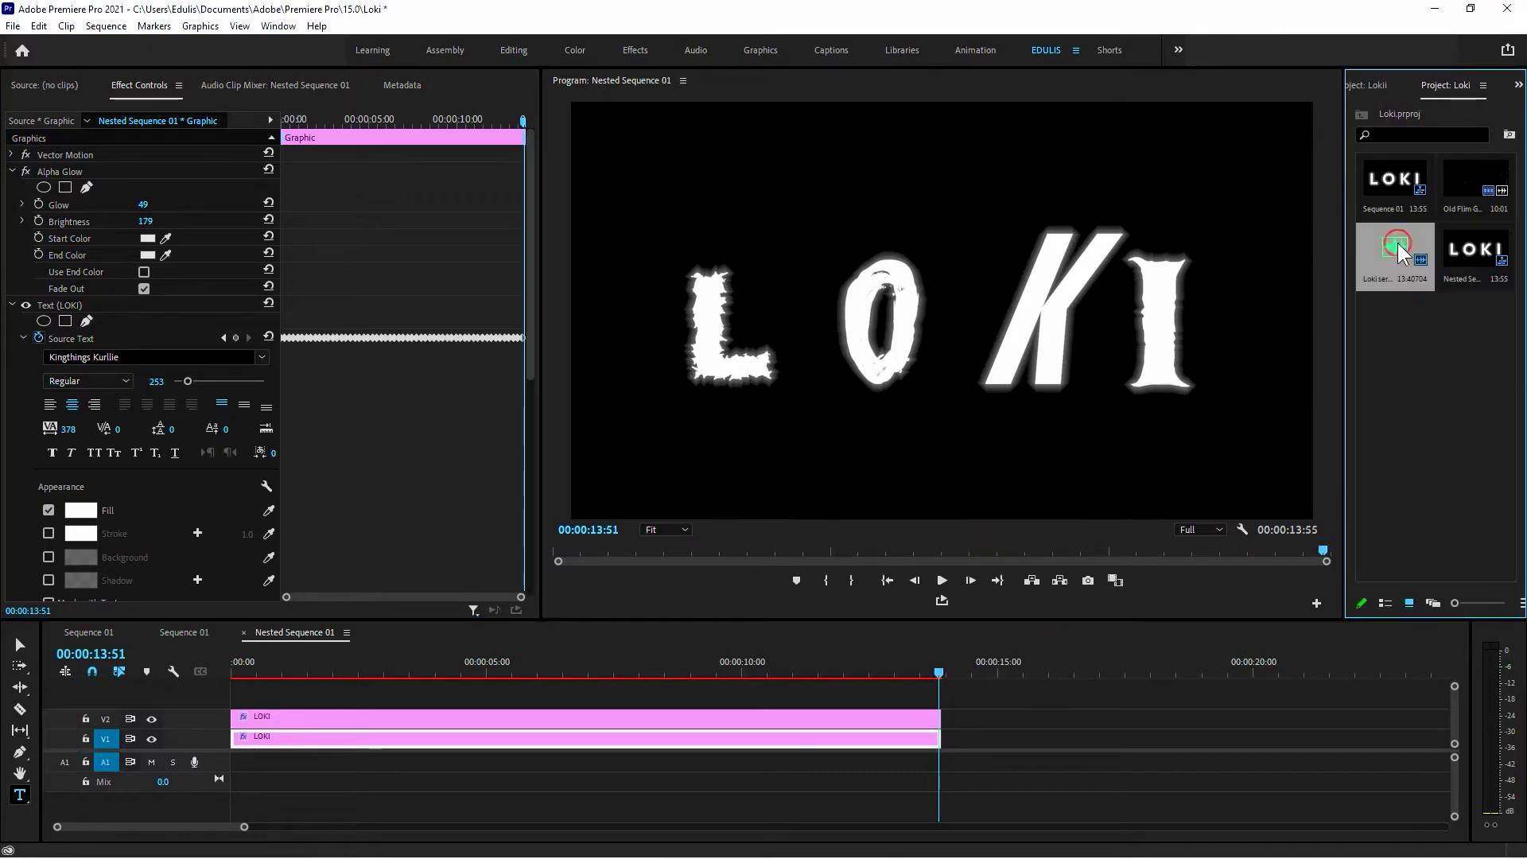
pyautogui.moveTo(220, 778); pyautogui.dragTo(241, 766)
pyautogui.moveTo(1467, 194); pyautogui.dragTo(1416, 300)
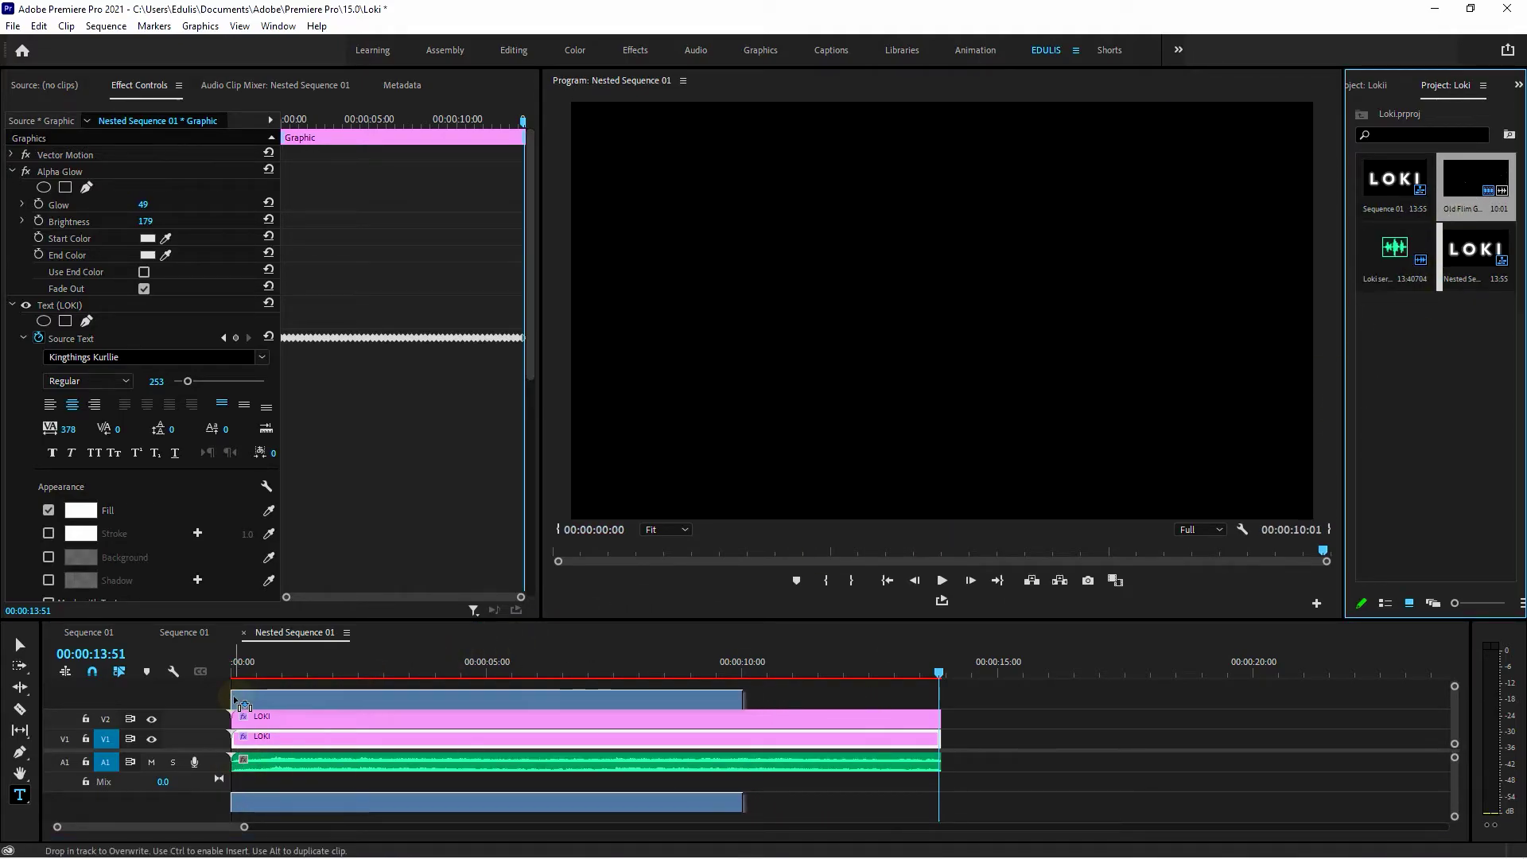
pyautogui.moveTo(443, 668); pyautogui.dragTo(324, 698)
pyautogui.click(143, 81)
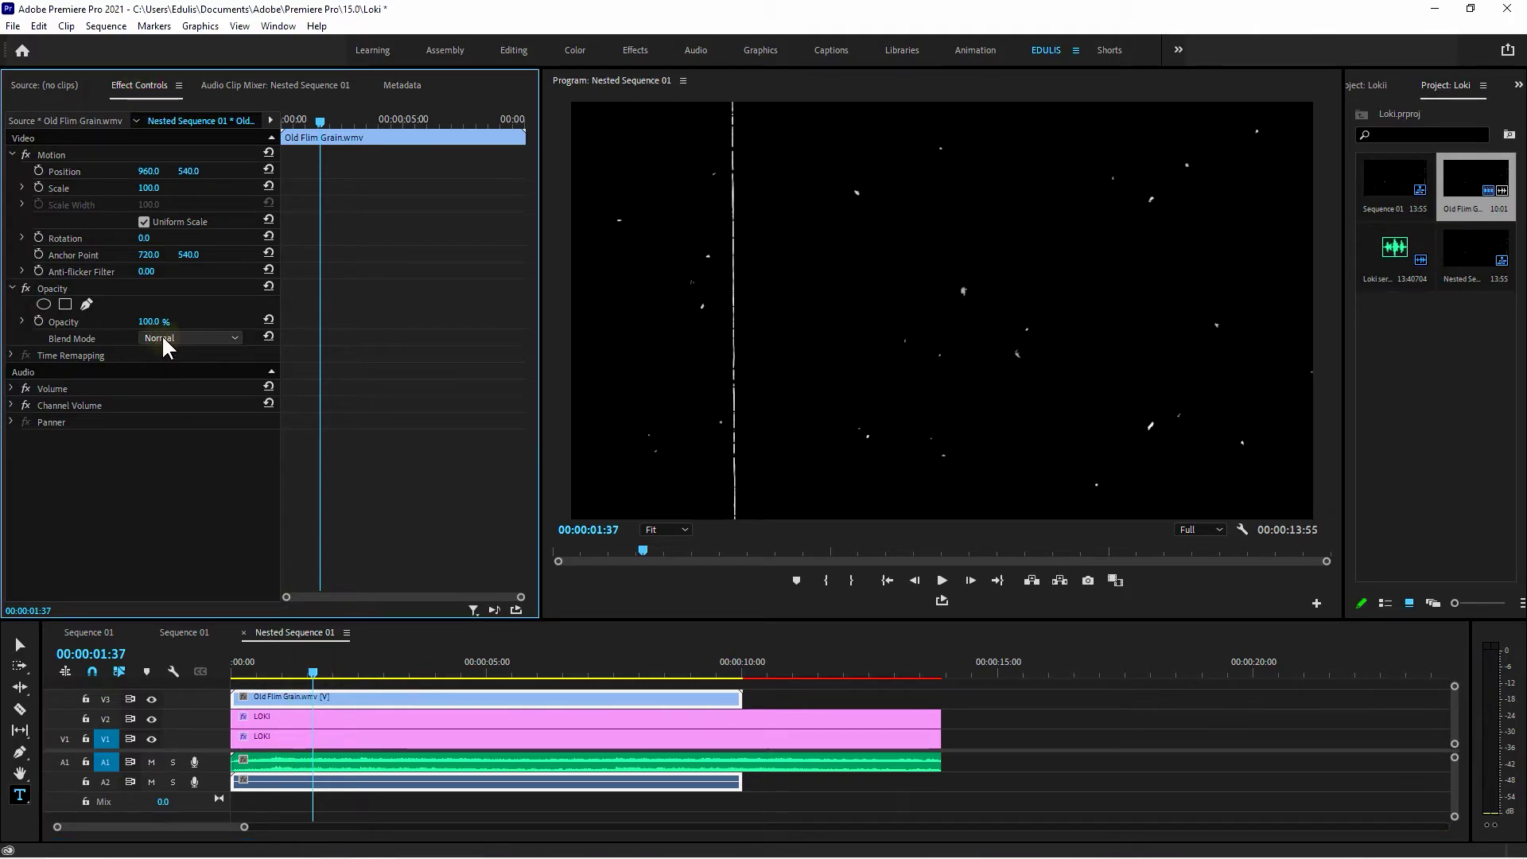
pyautogui.click(193, 332)
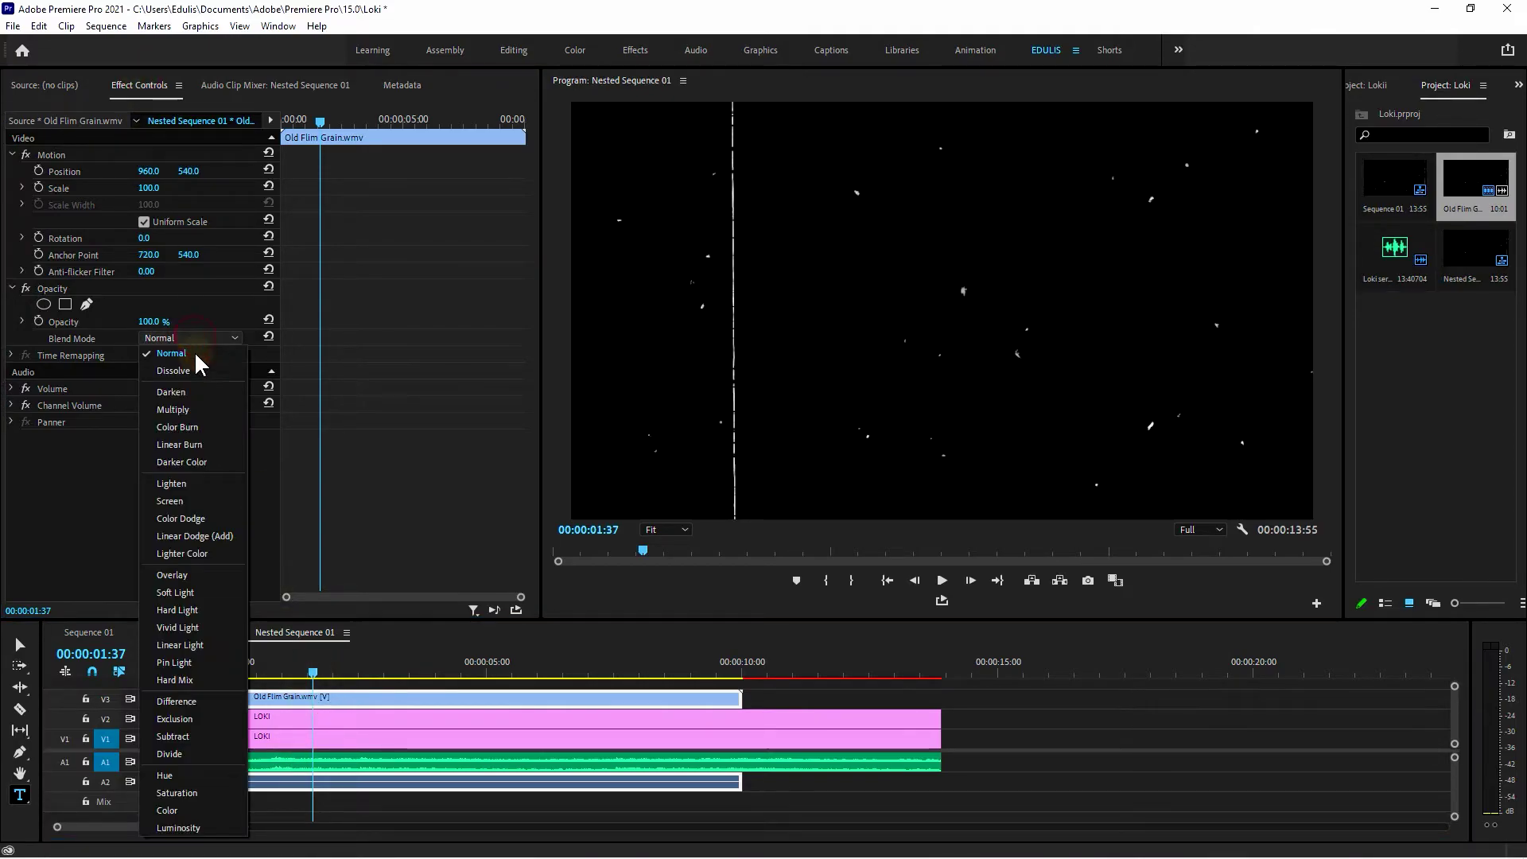
pyautogui.click(193, 499)
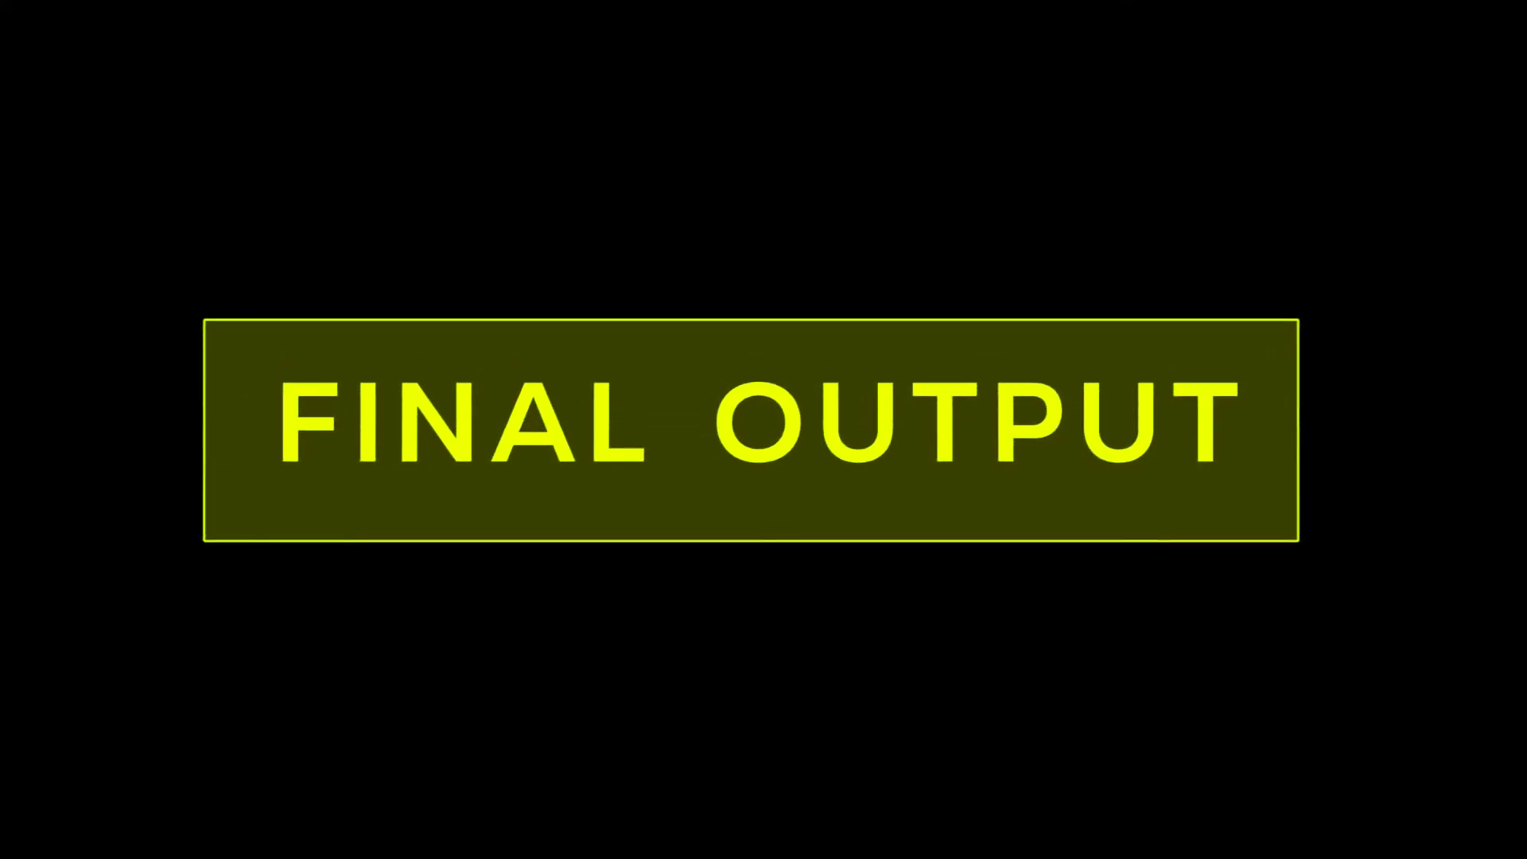